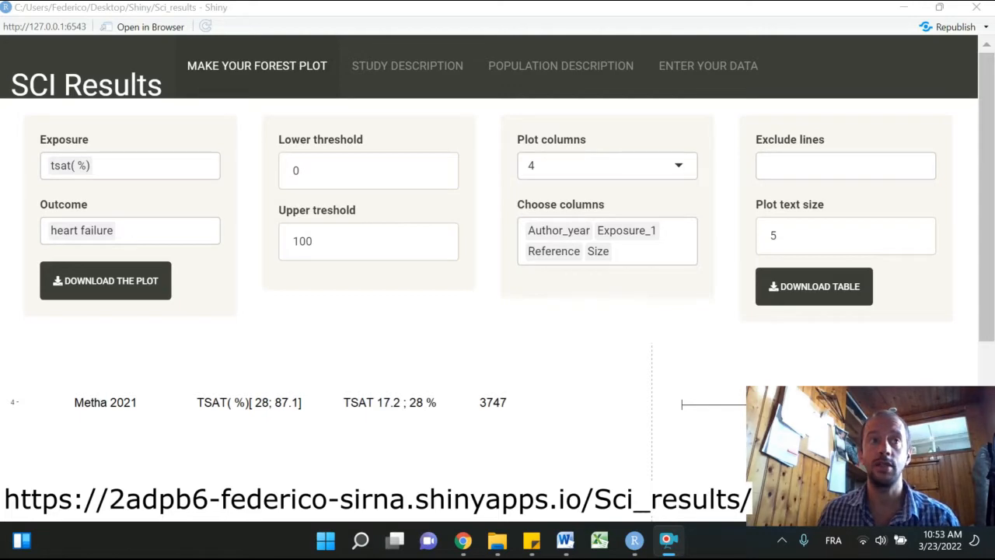
Examine the available exposure options and the current forest plot for heart failure.
{"action": "mouse_move", "coordinate": [936, 428]}
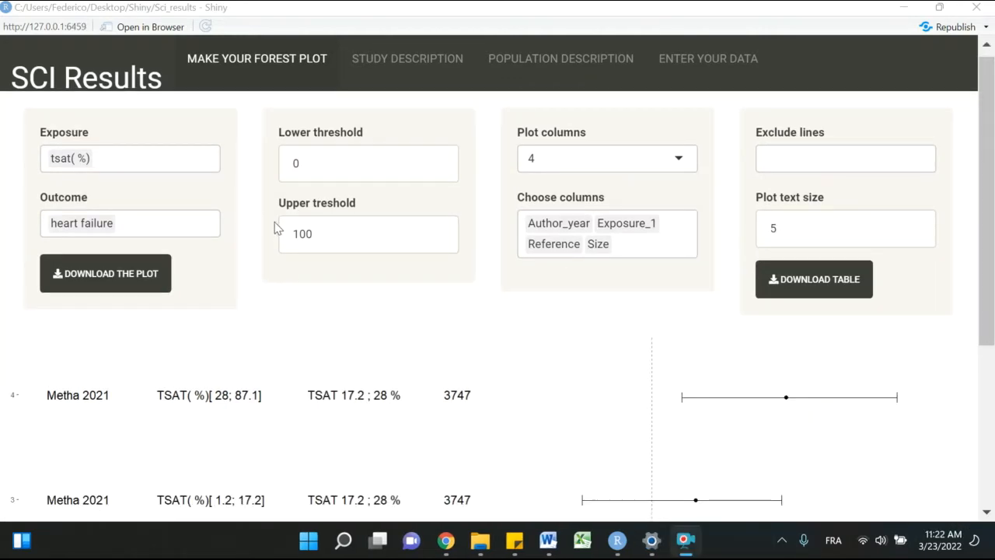
{"action": "left_click", "coordinate": [117, 159]}
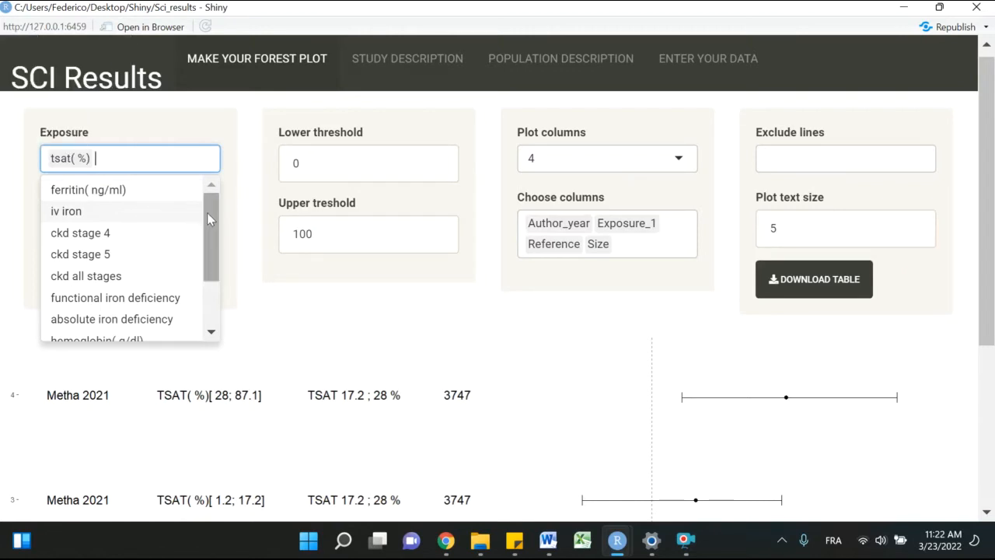
{"action": "mouse_move", "coordinate": [209, 213]}
{"action": "left_mouse_down"}
{"action": "mouse_move", "coordinate": [210, 258]}
{"action": "mouse_move", "coordinate": [211, 212]}
{"action": "left_mouse_up"}
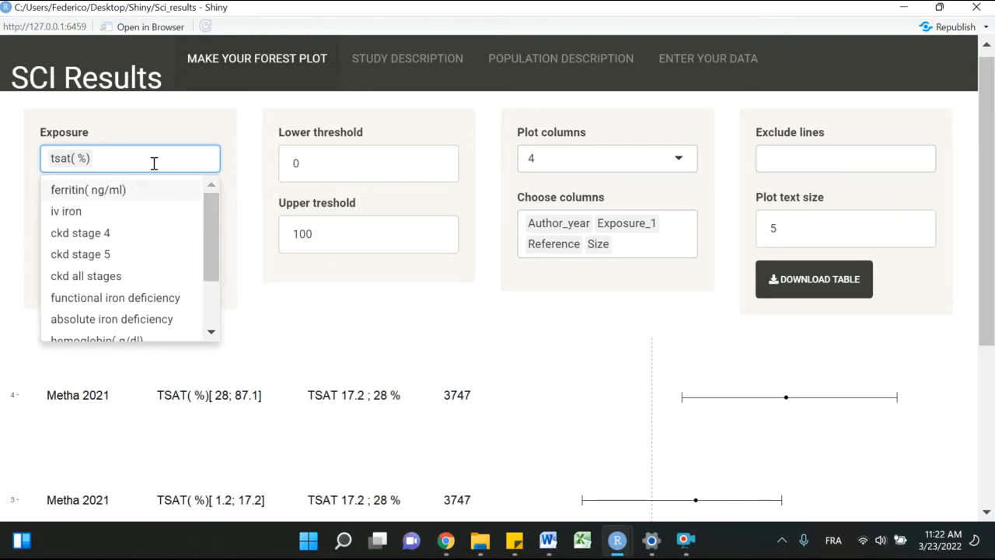
{"action": "left_click", "coordinate": [237, 140]}
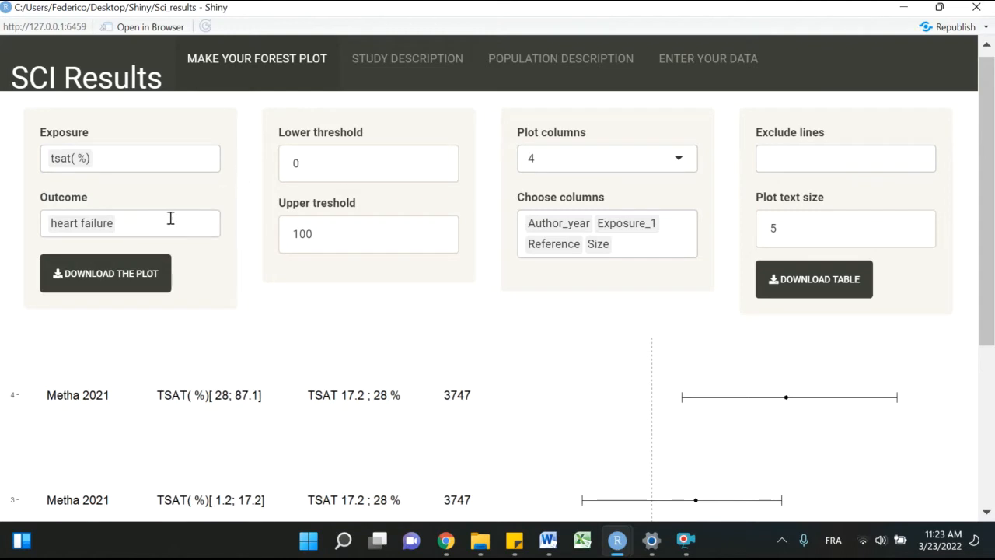
{"action": "left_click_drag", "start_coordinate": [994, 223], "coordinate": [994, 381]}
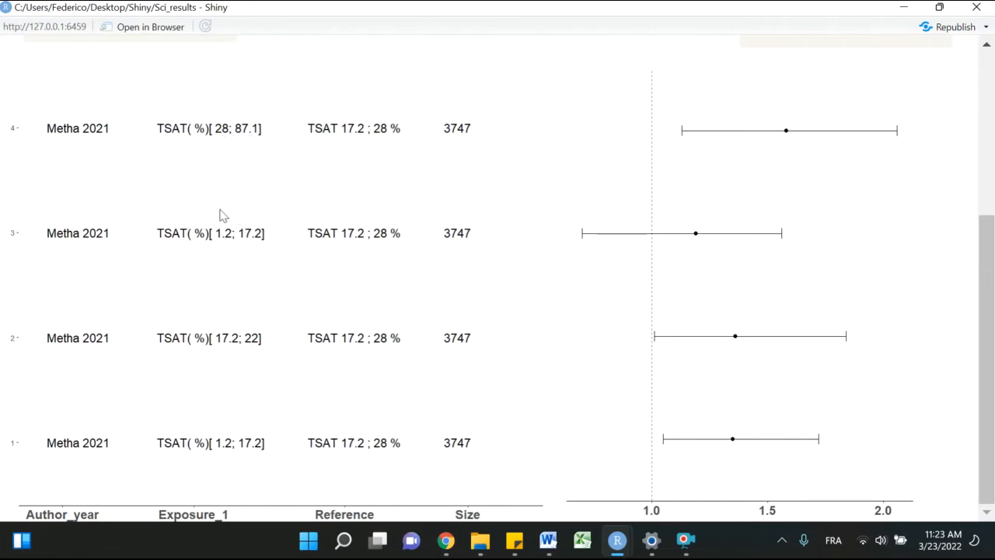
Add cardiovascular mortality, all cause mortality and cardiovascular event to the selected outcomes alongside heart failure.
{"action": "scroll", "coordinate": [221, 215], "scroll_direction": "up", "scroll_amount": 3}
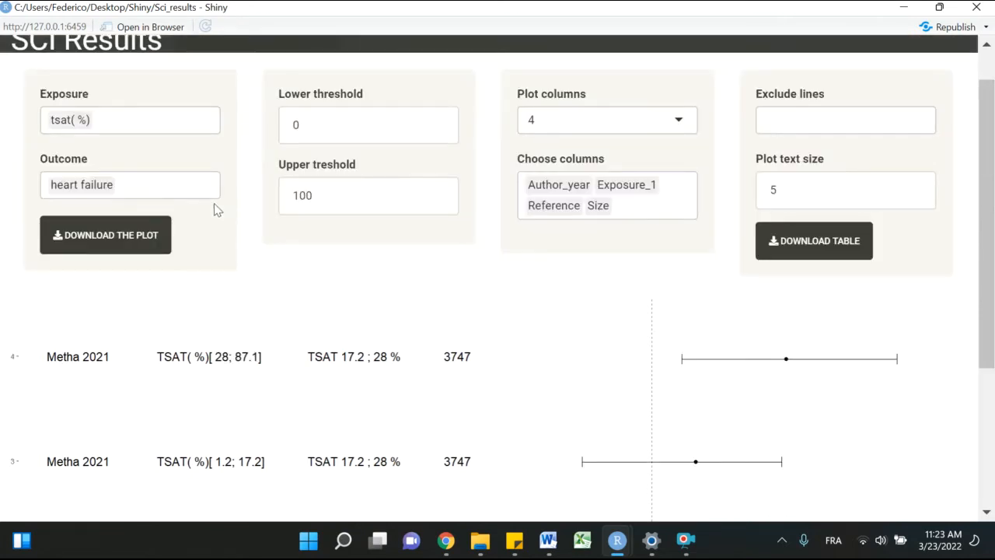
{"action": "left_click", "coordinate": [176, 185]}
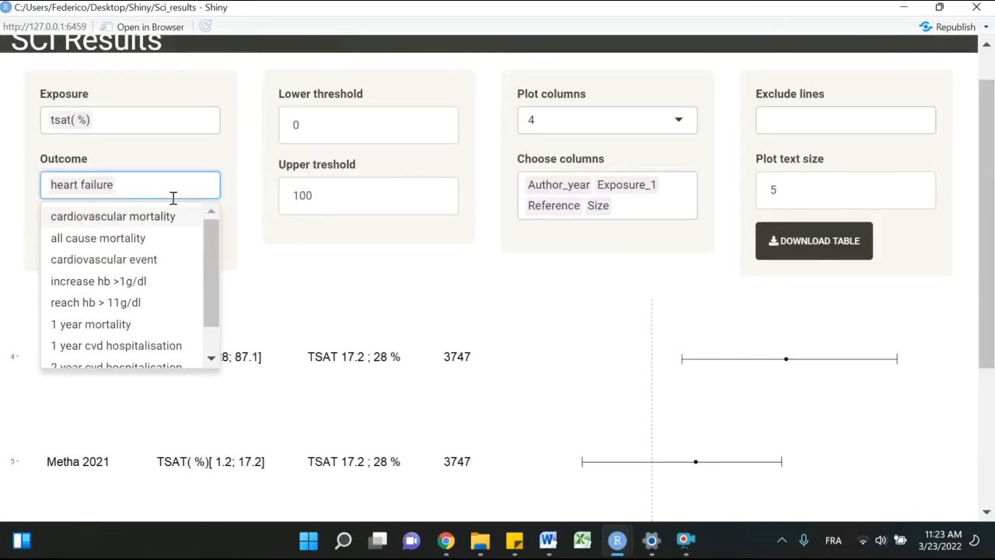
{"action": "left_click", "coordinate": [161, 218]}
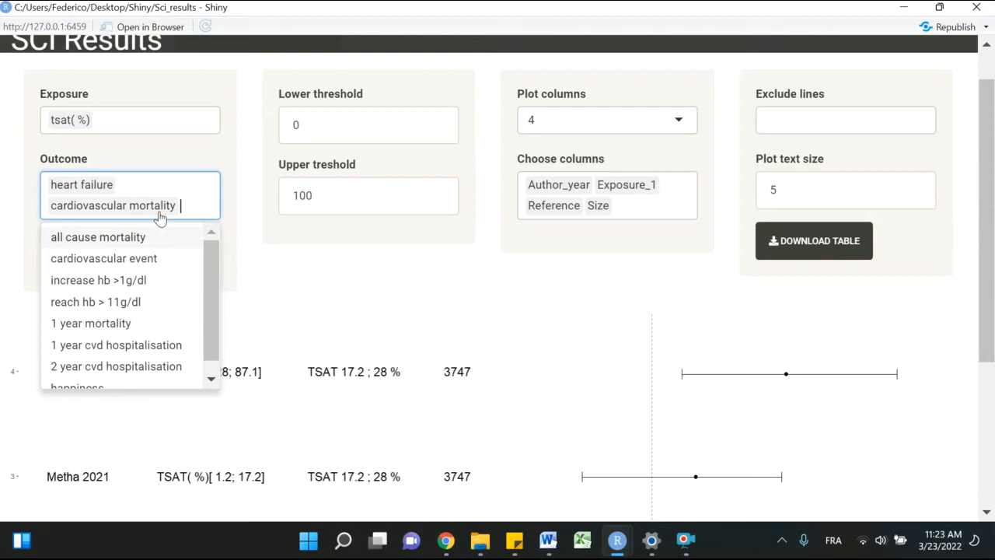
{"action": "left_click", "coordinate": [123, 241]}
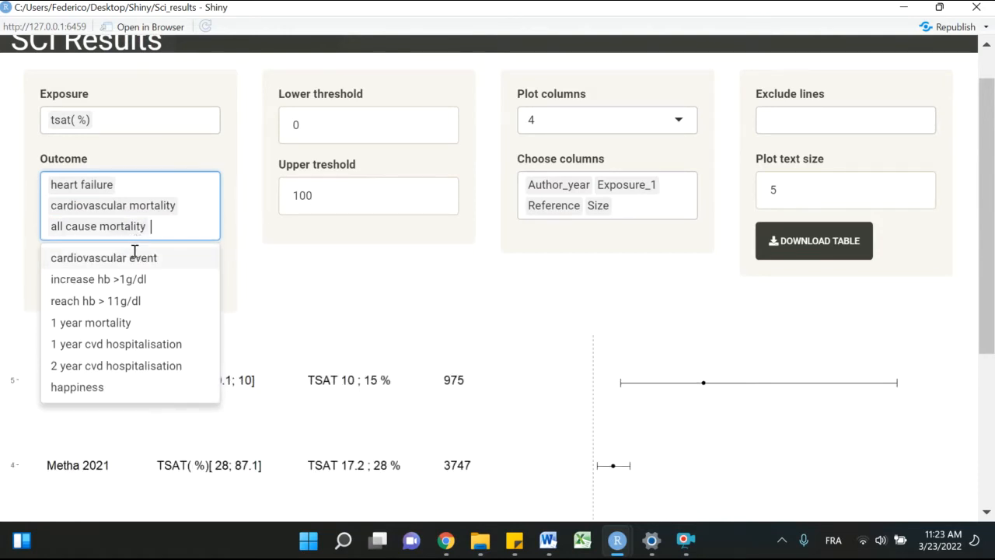
{"action": "left_click", "coordinate": [106, 264]}
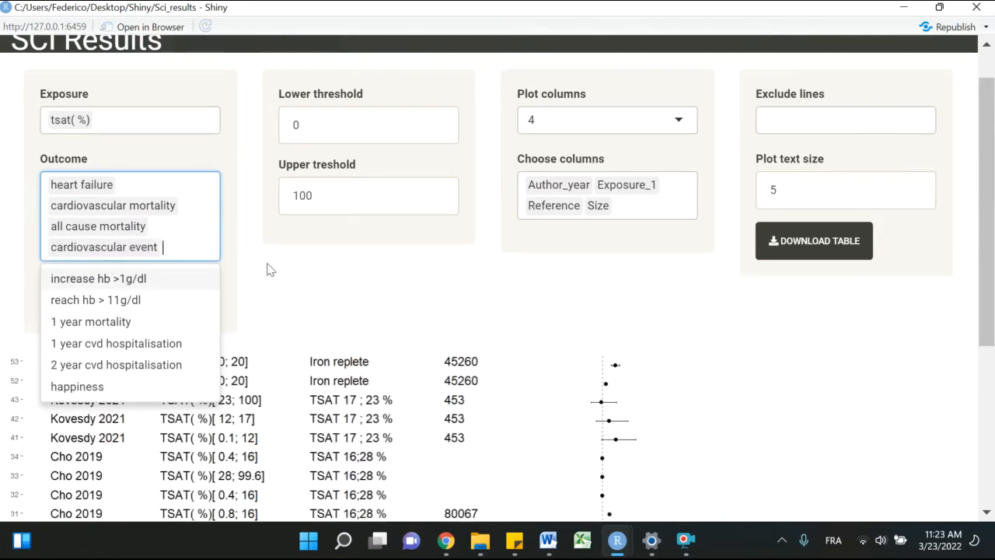
{"action": "left_click", "coordinate": [296, 272]}
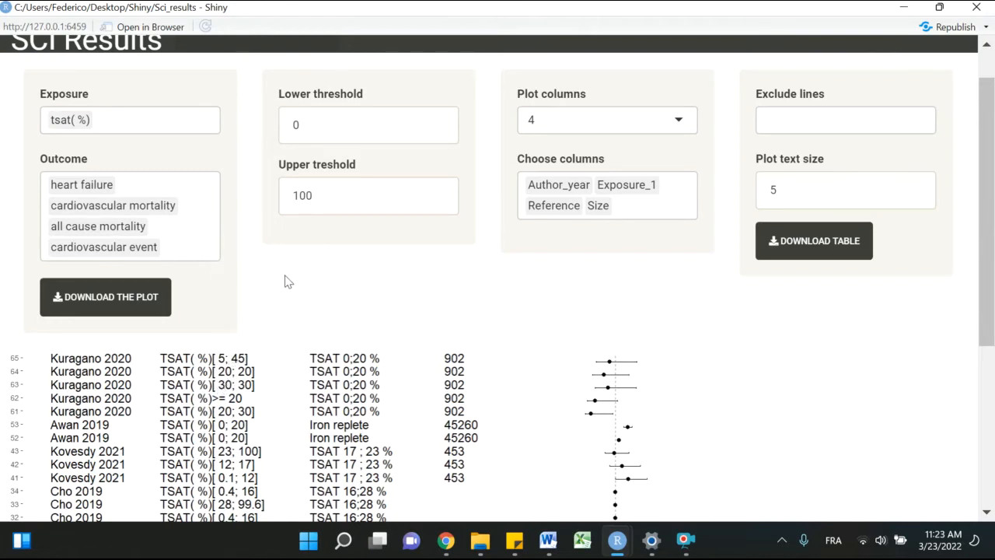
Set the upper threshold of the tsat( %) exposure to 20.
{"action": "left_click_drag", "start_coordinate": [322, 194], "coordinate": [287, 193]}
{"action": "type", "text": "20"}
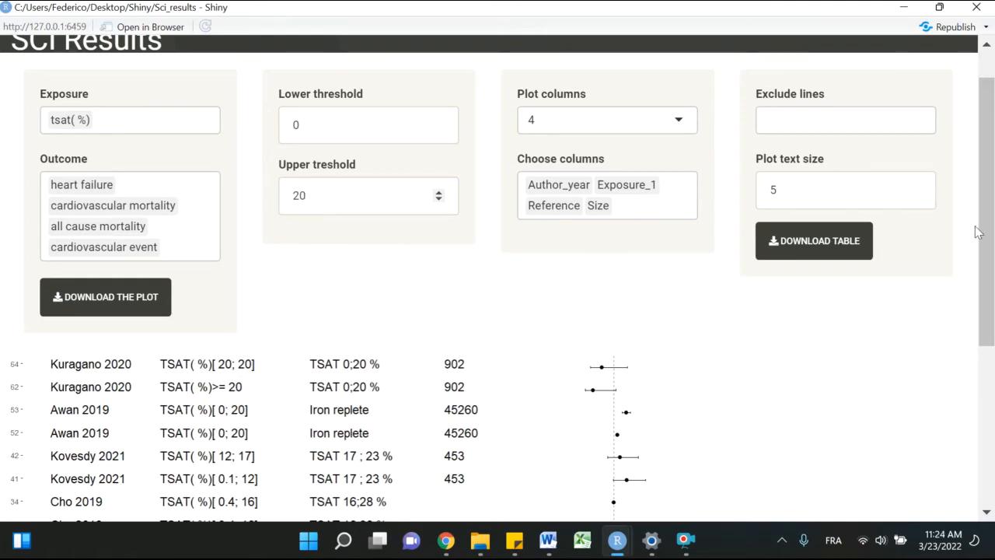
{"action": "left_click_drag", "start_coordinate": [989, 236], "coordinate": [993, 255]}
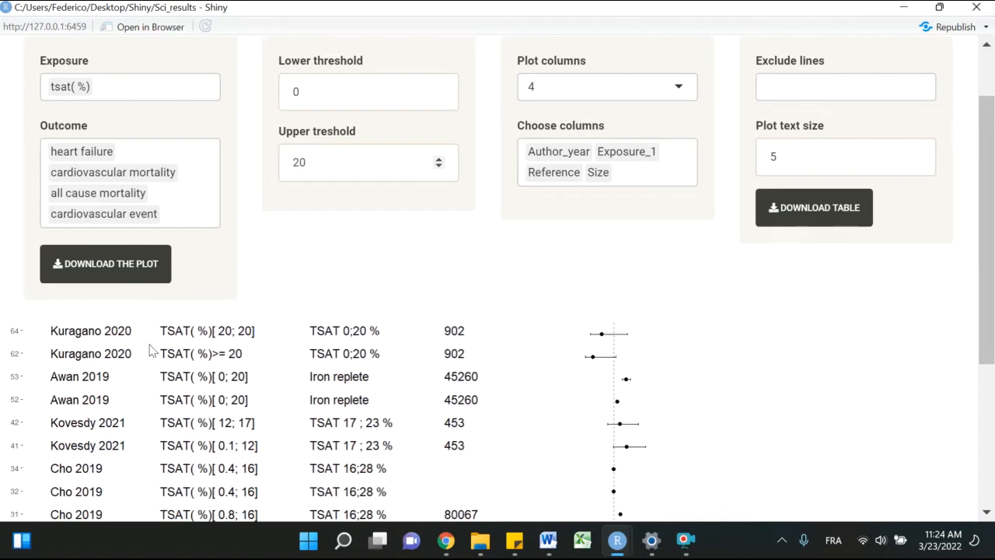
Add the outcome column to the chosen columns and set the number of plot columns to 5.
{"action": "left_click", "coordinate": [636, 176]}
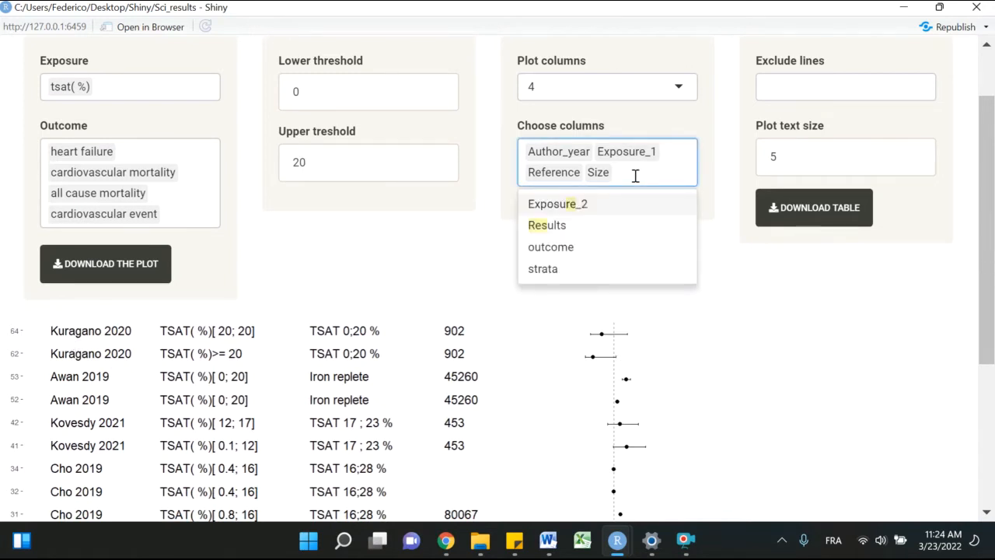
{"action": "left_click", "coordinate": [636, 247]}
{"action": "left_click", "coordinate": [679, 89]}
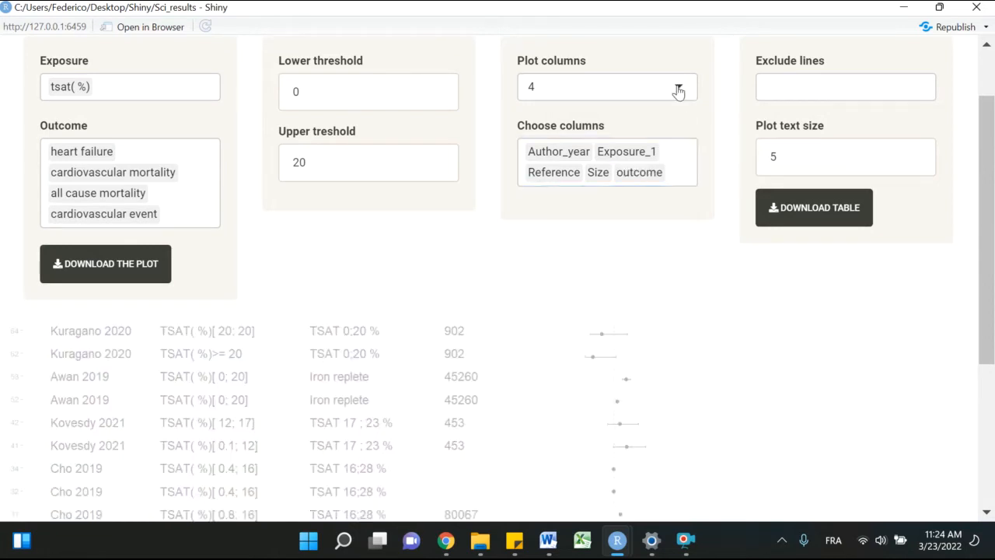
{"action": "left_click", "coordinate": [629, 205]}
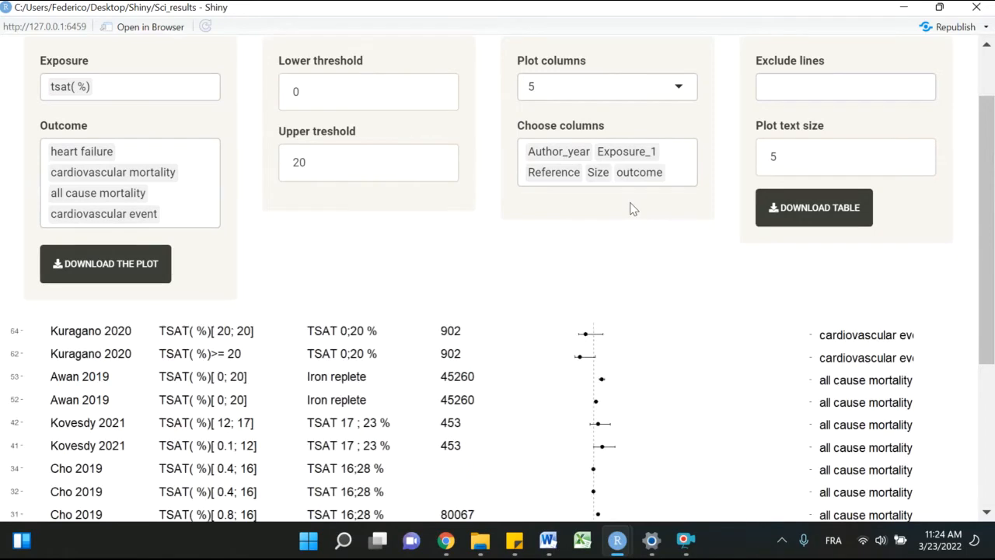
Set the plot text size to 4 so the outcome labels fit.
{"action": "scroll", "coordinate": [992, 315], "scroll_direction": "down", "scroll_amount": 1}
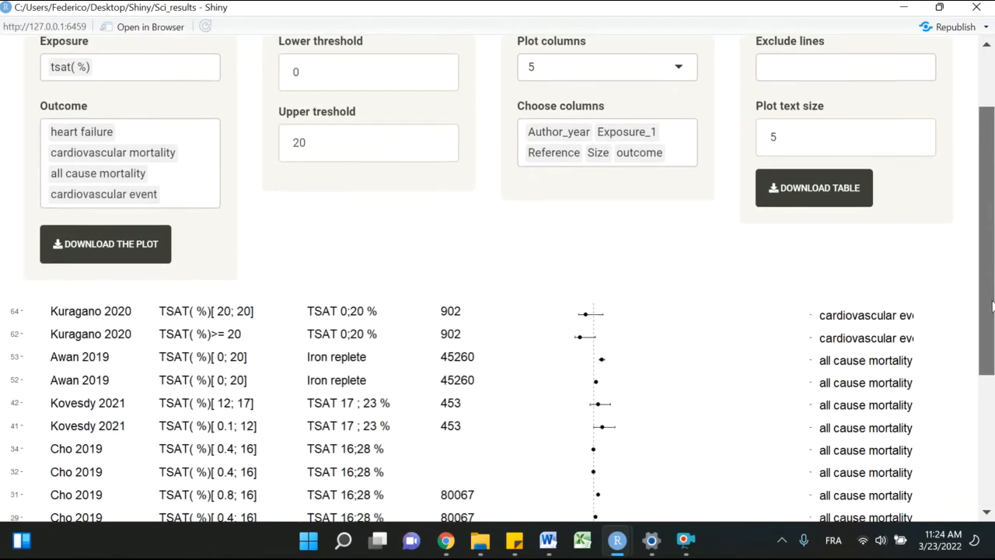
{"action": "scroll", "coordinate": [991, 315], "scroll_direction": "up", "scroll_amount": 1}
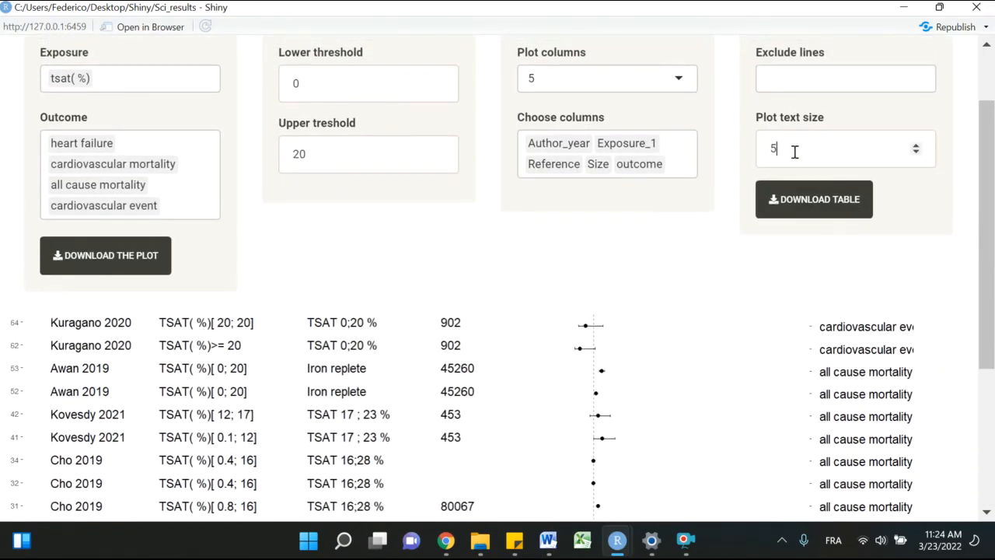
{"action": "double_click", "coordinate": [772, 149]}
{"action": "key", "text": "BackSpace"}
{"action": "type", "text": "4"}
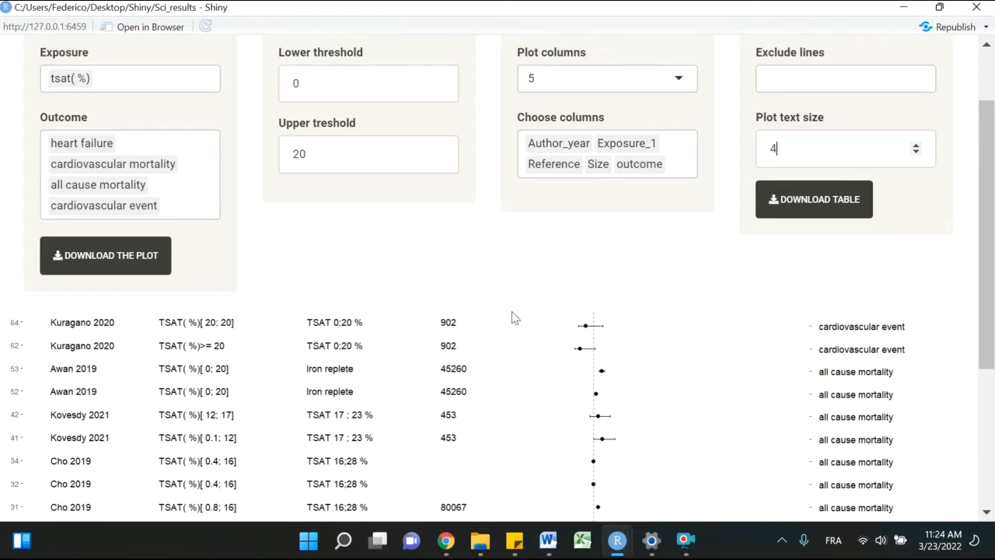
Replace the Size column with Results in the chosen columns, keeping outcome as the last column, and review the whole plot.
{"action": "left_click", "coordinate": [620, 171]}
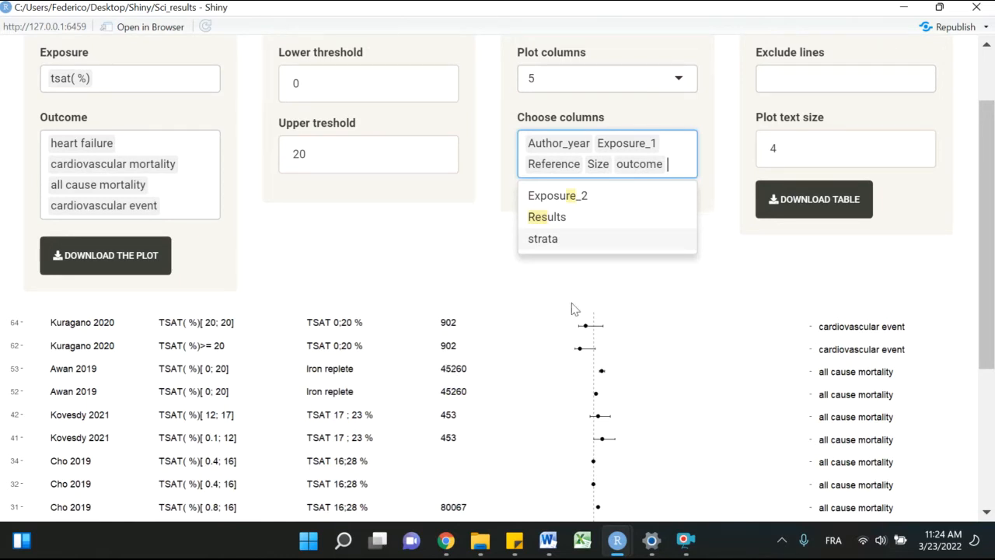
{"action": "key", "text": "BackSpace"}
{"action": "key", "text": "BackSpace"}
{"action": "type", "text": "resul"}
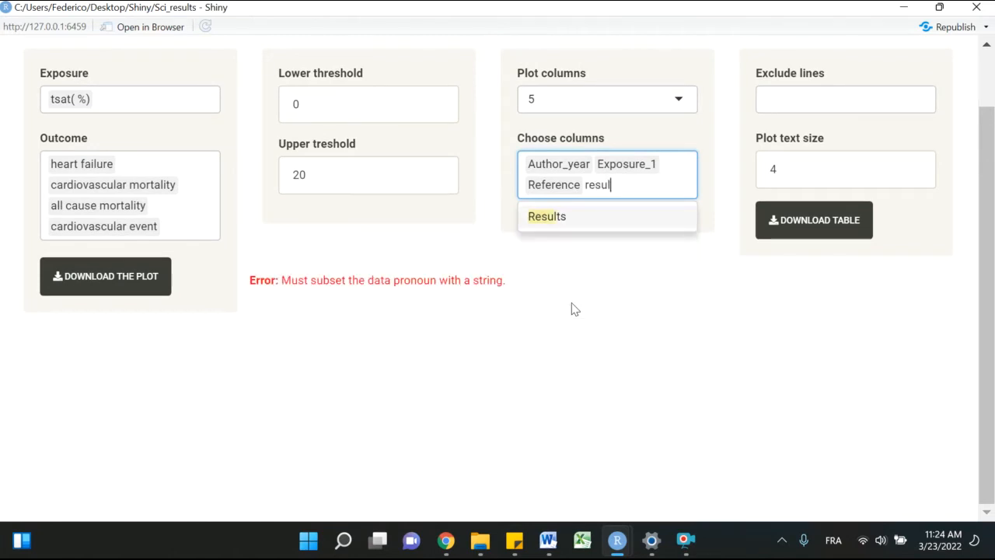
{"action": "left_click", "coordinate": [609, 220]}
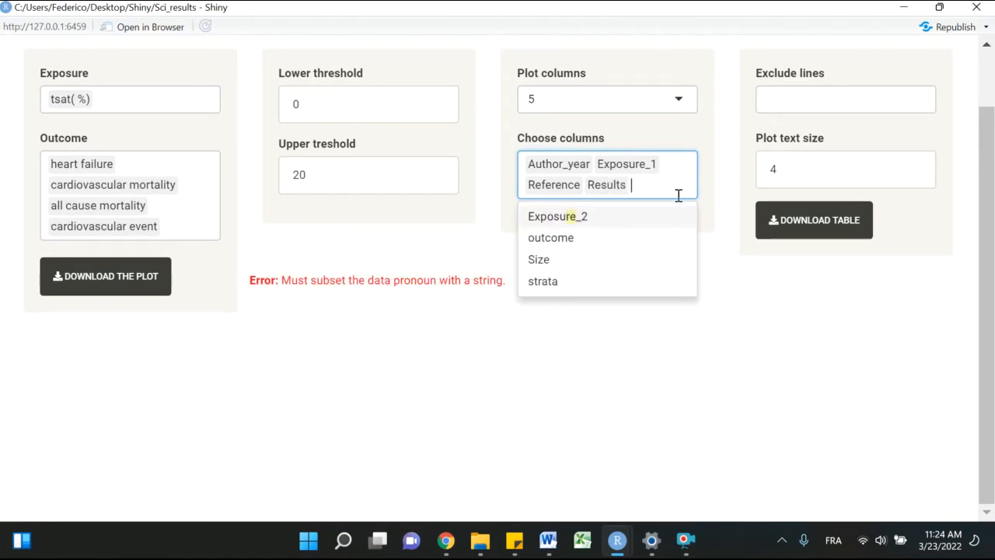
{"action": "left_click", "coordinate": [564, 241]}
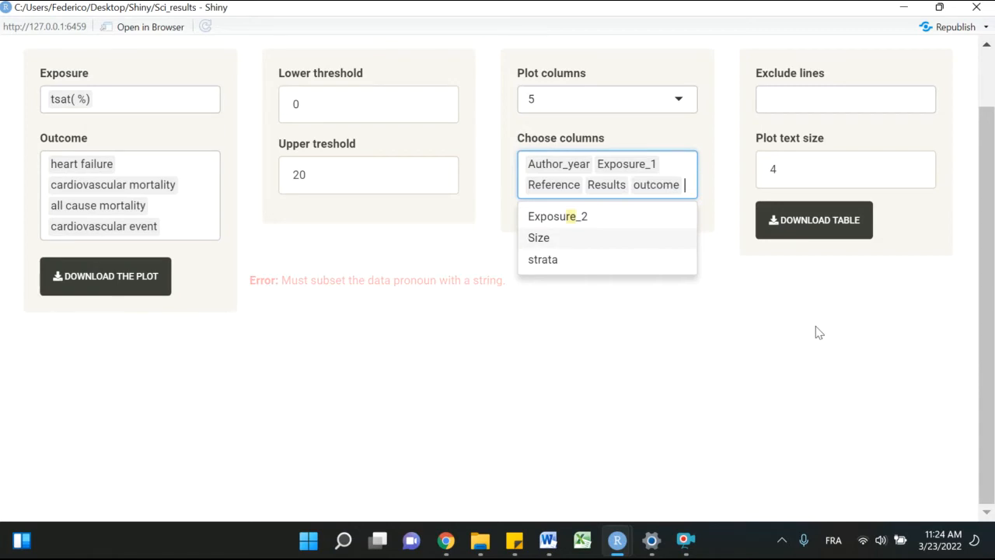
{"action": "left_click", "coordinate": [890, 311]}
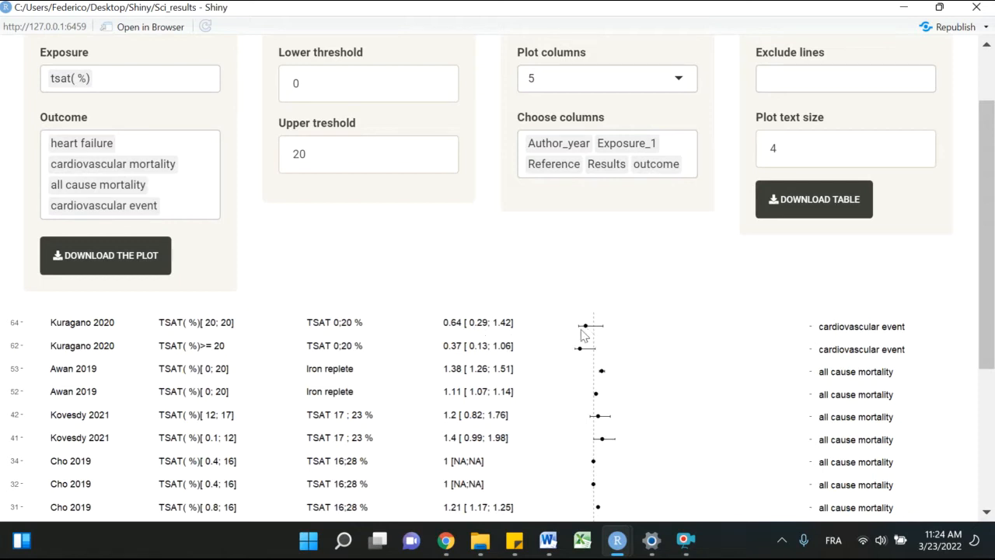
{"action": "left_click_drag", "start_coordinate": [991, 292], "coordinate": [986, 443]}
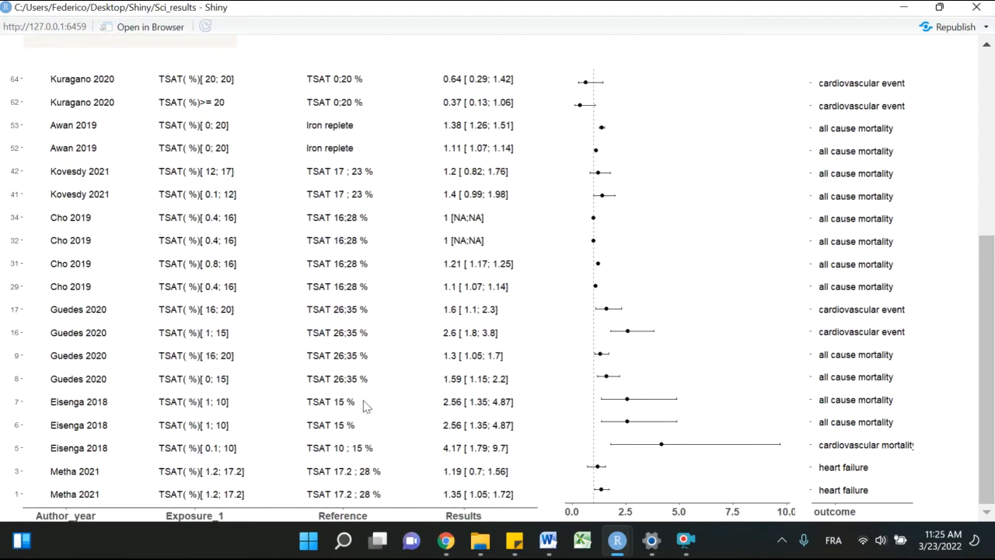
Set the number of plot columns to 3.
{"action": "left_click_drag", "start_coordinate": [994, 389], "coordinate": [994, 237]}
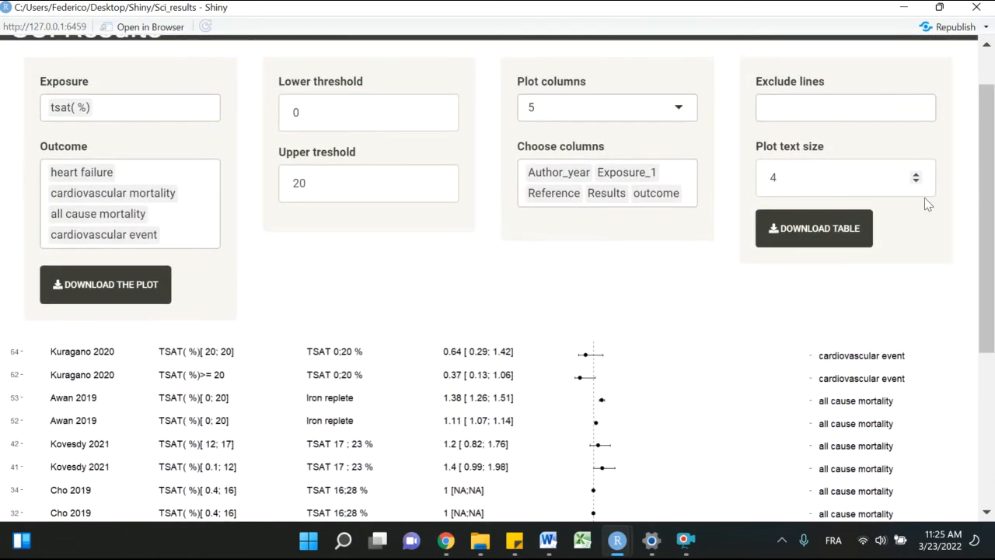
{"action": "left_click", "coordinate": [681, 109]}
{"action": "left_click", "coordinate": [596, 180]}
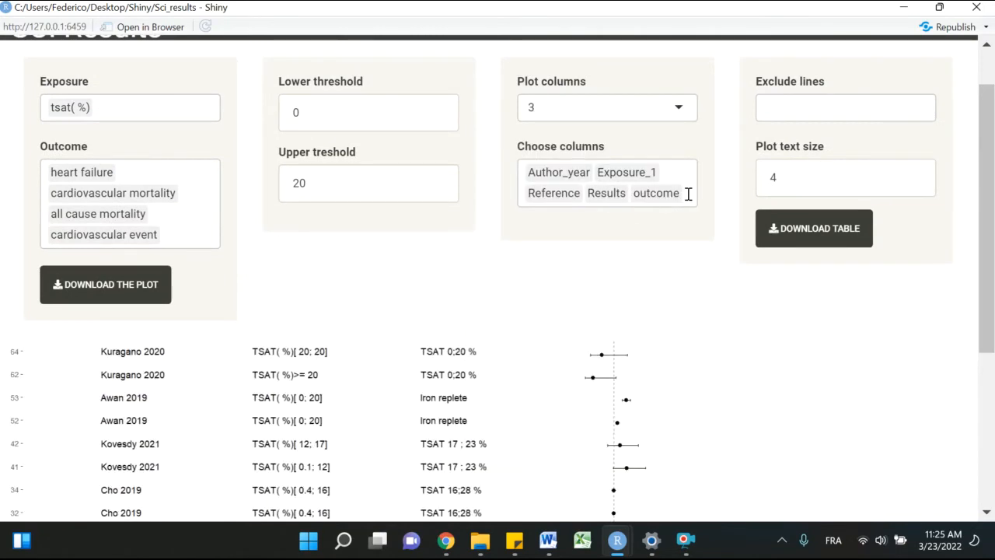
{"action": "left_click_drag", "start_coordinate": [985, 244], "coordinate": [993, 269]}
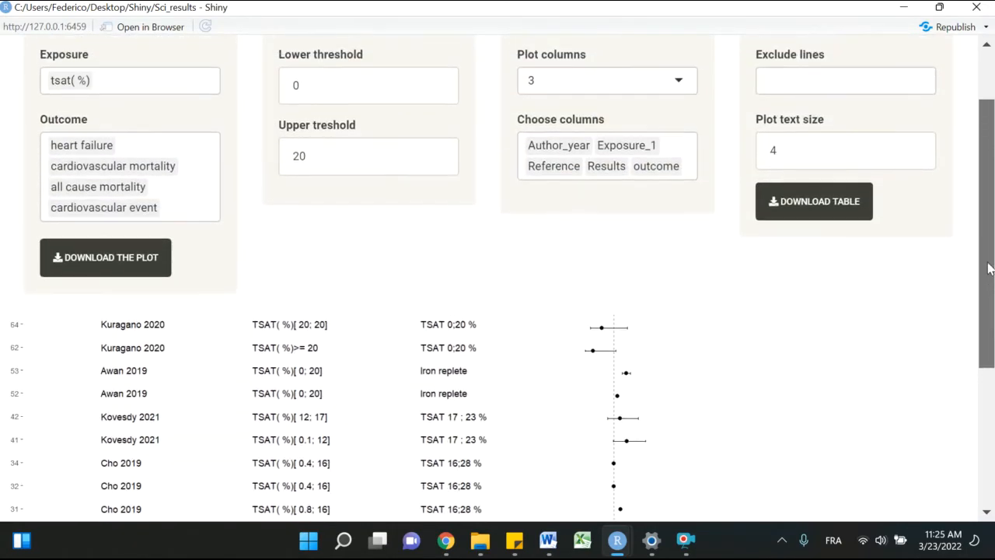
Remove outcome and Results from the chosen columns and add Exposure_2 after Reference.
{"action": "left_click", "coordinate": [690, 168]}
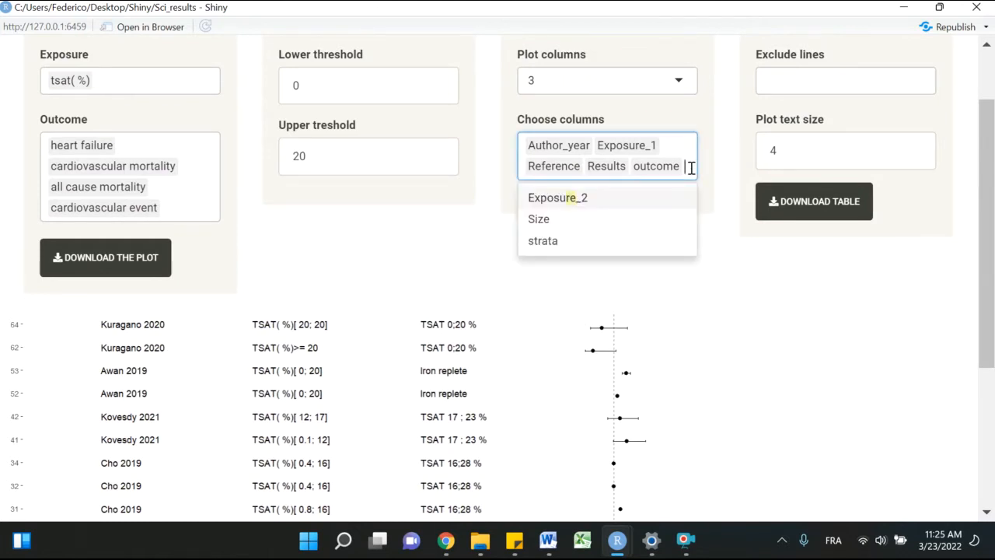
{"action": "key", "text": "BackSpace"}
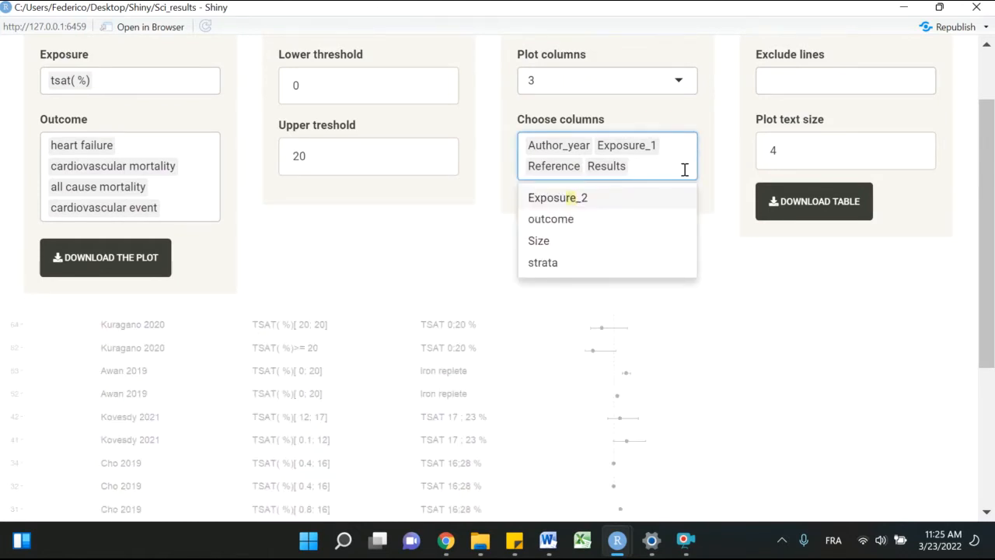
{"action": "left_click", "coordinate": [616, 197]}
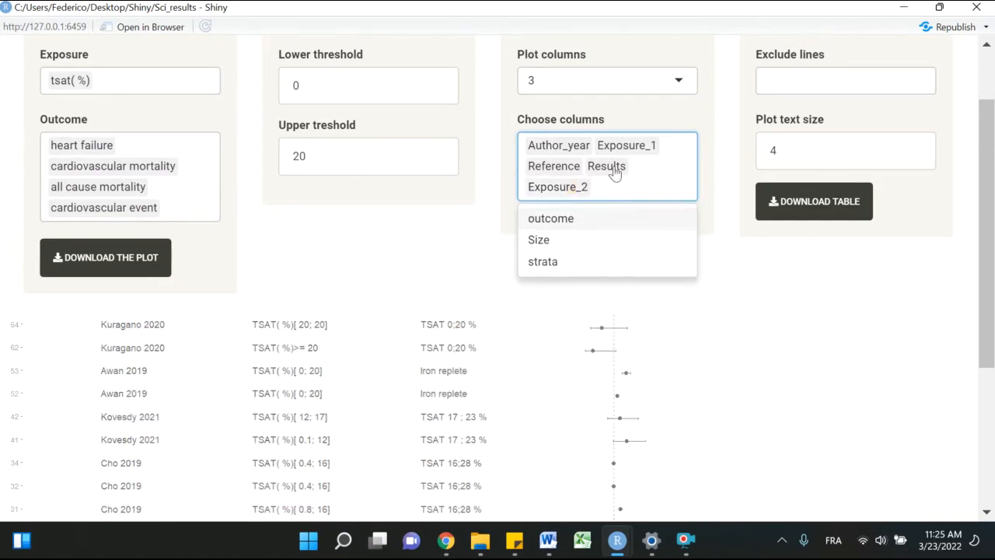
{"action": "left_click", "coordinate": [623, 168]}
{"action": "key", "text": "BackSpace"}
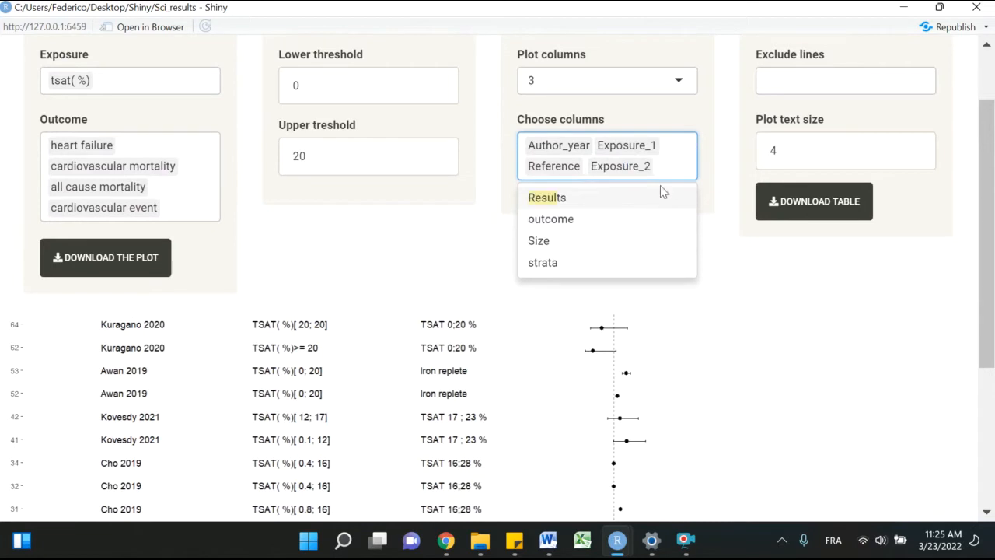
Set the number of plot columns to 4 to include Exposure_2 in the forest plot.
{"action": "left_click", "coordinate": [604, 103]}
{"action": "left_click", "coordinate": [611, 89]}
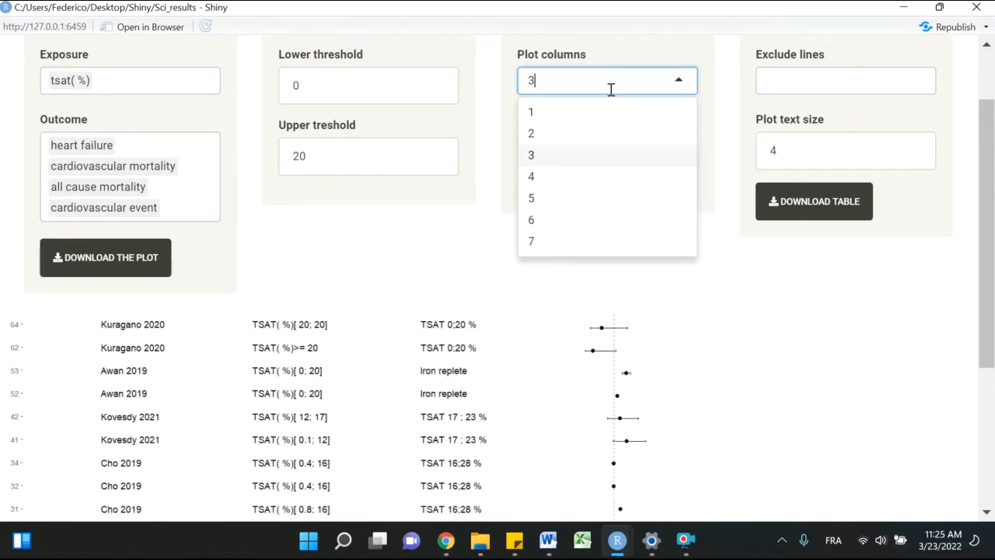
{"action": "left_click", "coordinate": [598, 177]}
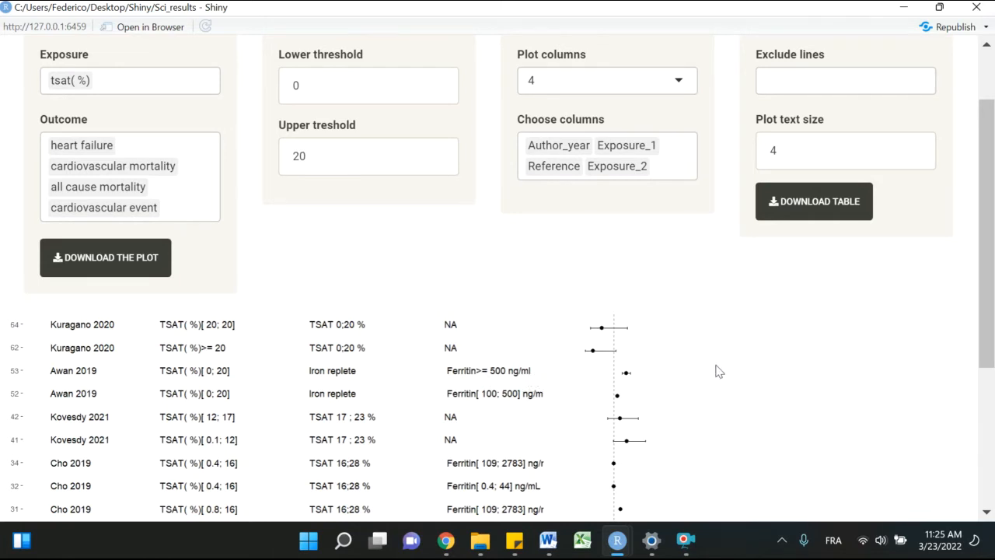
{"action": "left_click_drag", "start_coordinate": [990, 332], "coordinate": [990, 349]}
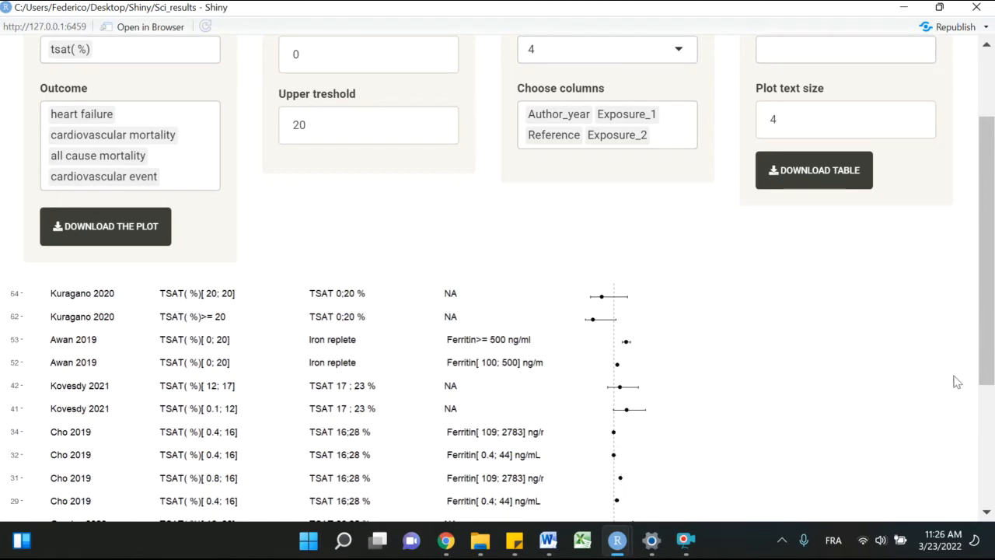
Exclude lines 34 and 32 from the forest plot.
{"action": "mouse_move", "coordinate": [990, 349]}
{"action": "left_mouse_down"}
{"action": "mouse_move", "coordinate": [993, 395]}
{"action": "mouse_move", "coordinate": [993, 331]}
{"action": "left_mouse_up"}
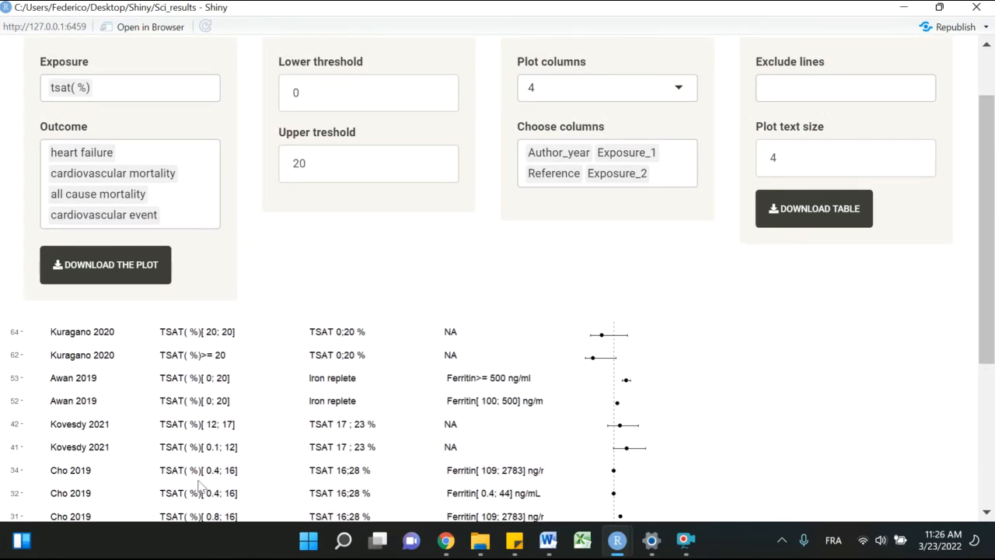
{"action": "left_click", "coordinate": [823, 88]}
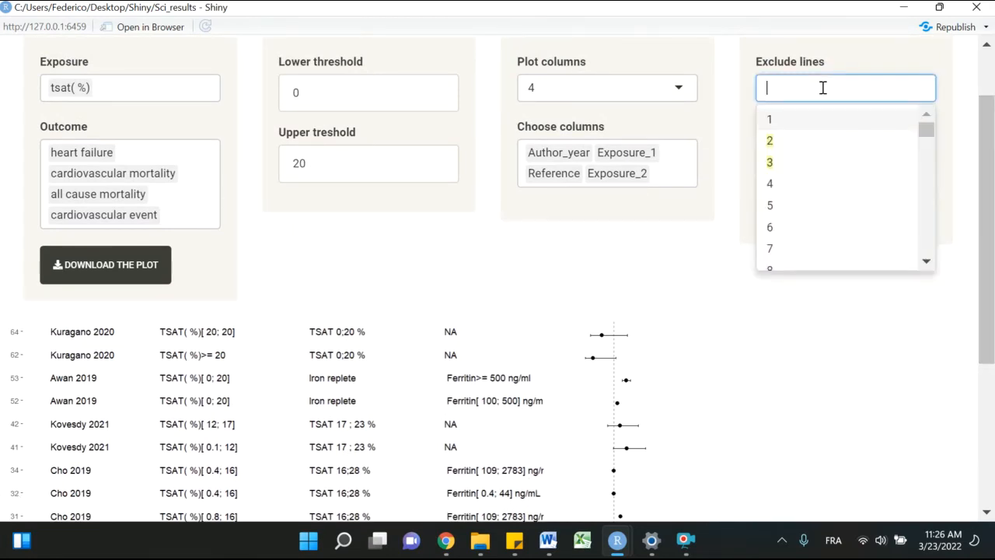
{"action": "type", "text": "34"}
{"action": "key", "text": "Return"}
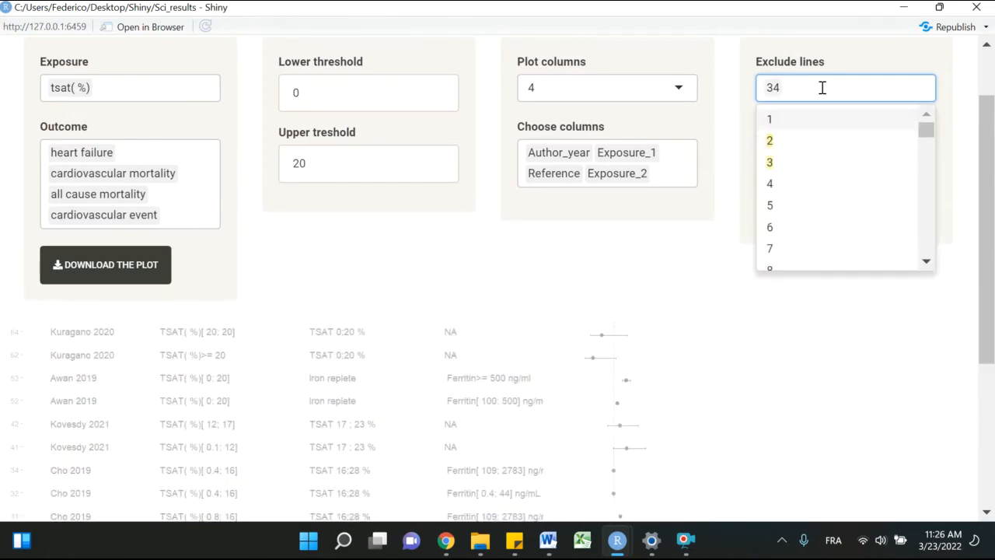
{"action": "type", "text": "32"}
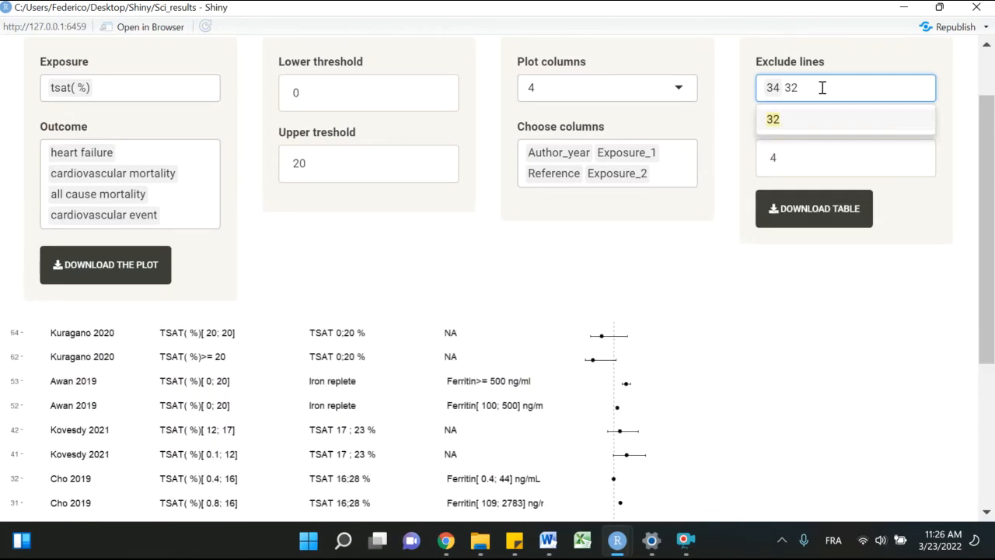
{"action": "key", "text": "Return"}
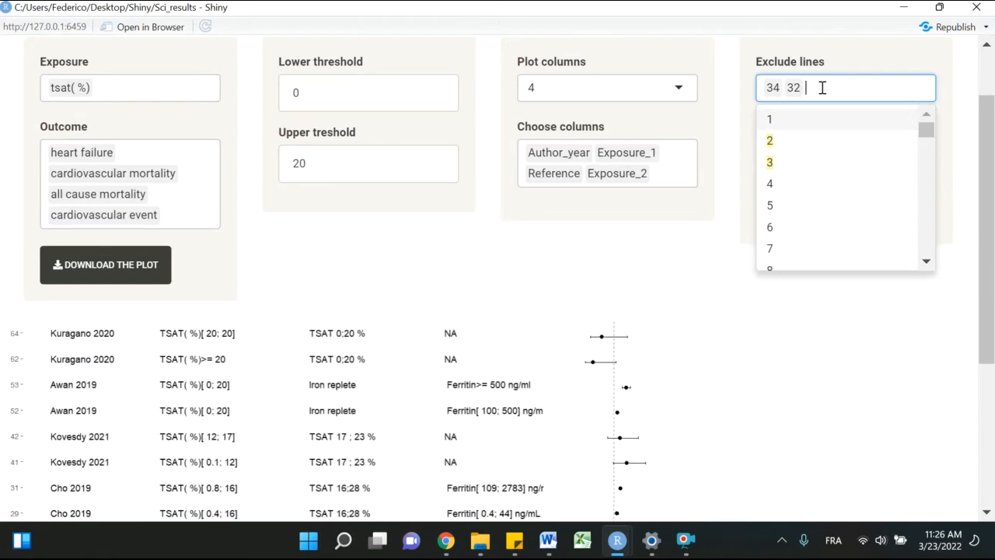
{"action": "left_click", "coordinate": [923, 369]}
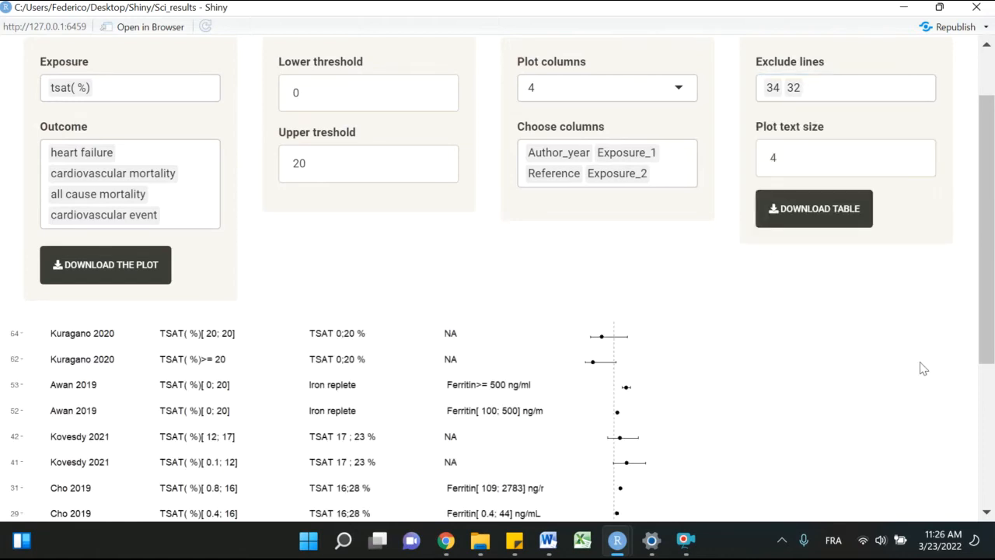
Check the save dialogs for downloading the forest plot and the results table, closing each without saving.
{"action": "left_click_drag", "start_coordinate": [991, 318], "coordinate": [981, 278]}
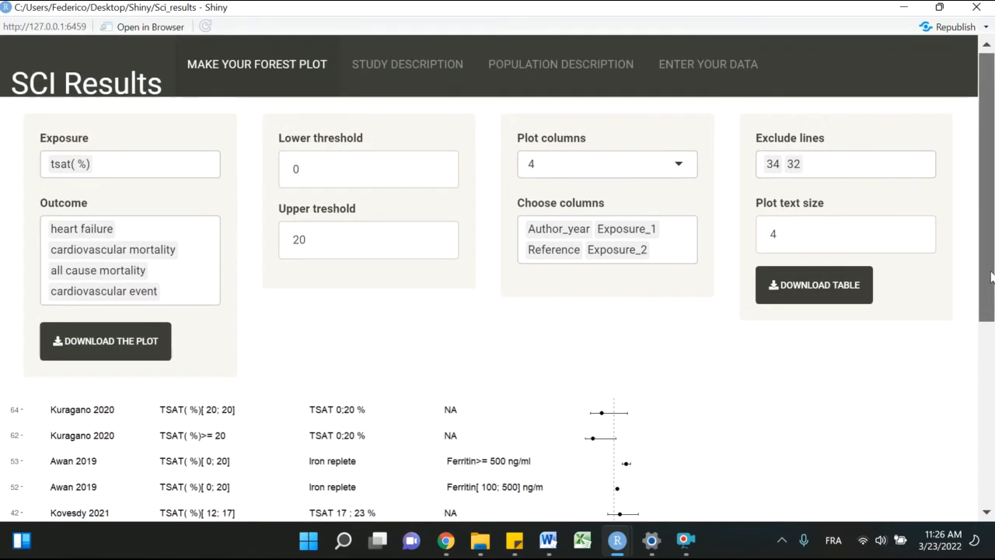
{"action": "left_click", "coordinate": [126, 352]}
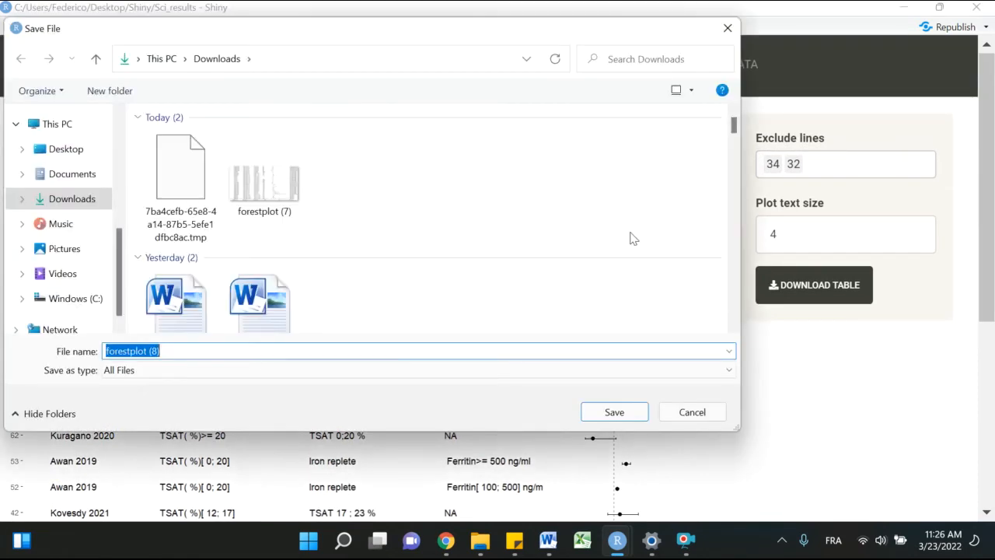
{"action": "left_click", "coordinate": [728, 31]}
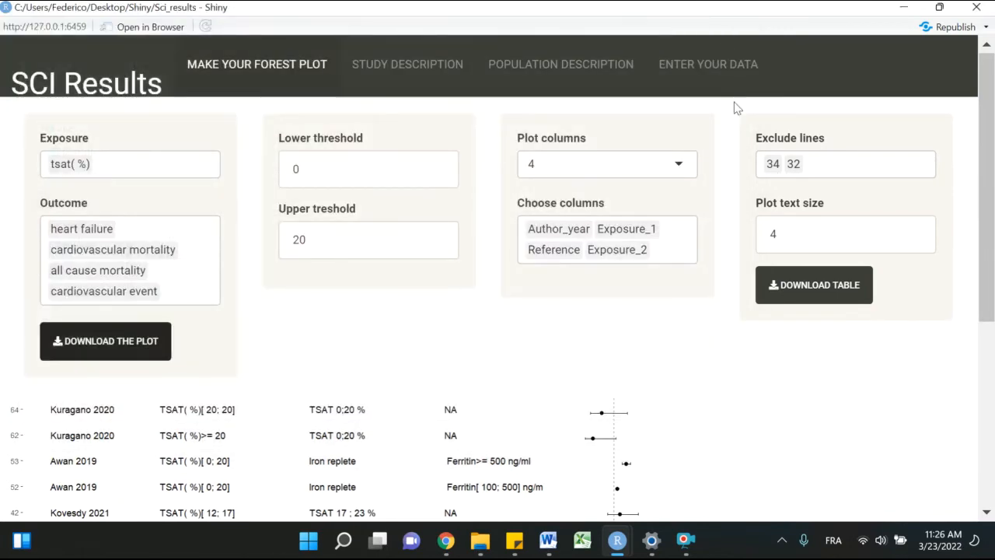
{"action": "left_click", "coordinate": [809, 292]}
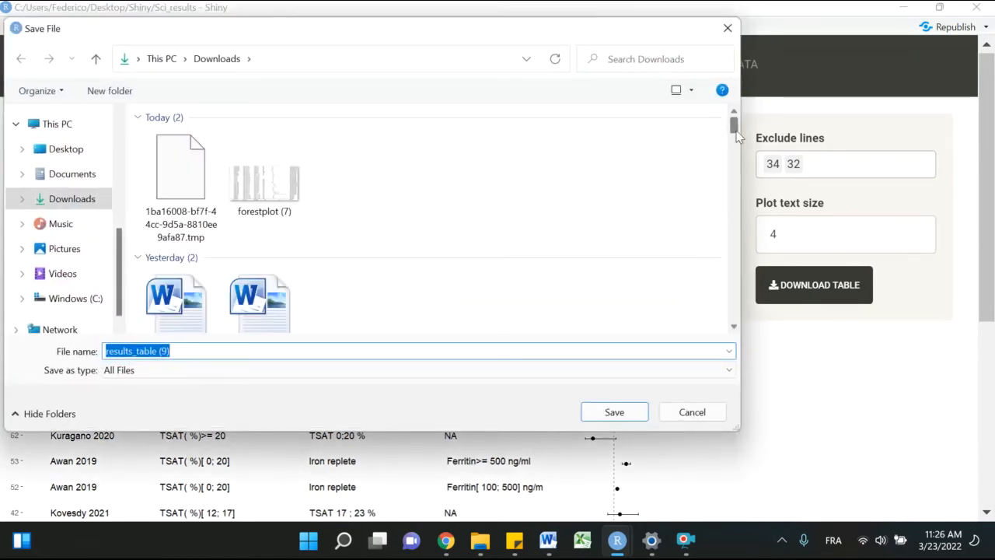
{"action": "scroll", "coordinate": [734, 130], "scroll_direction": "down", "scroll_amount": 4}
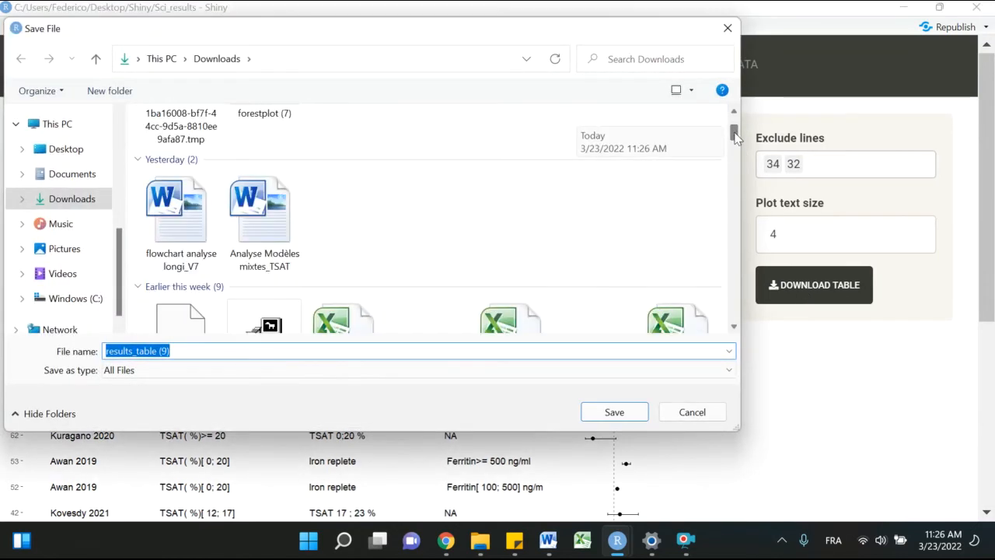
{"action": "left_click", "coordinate": [727, 29]}
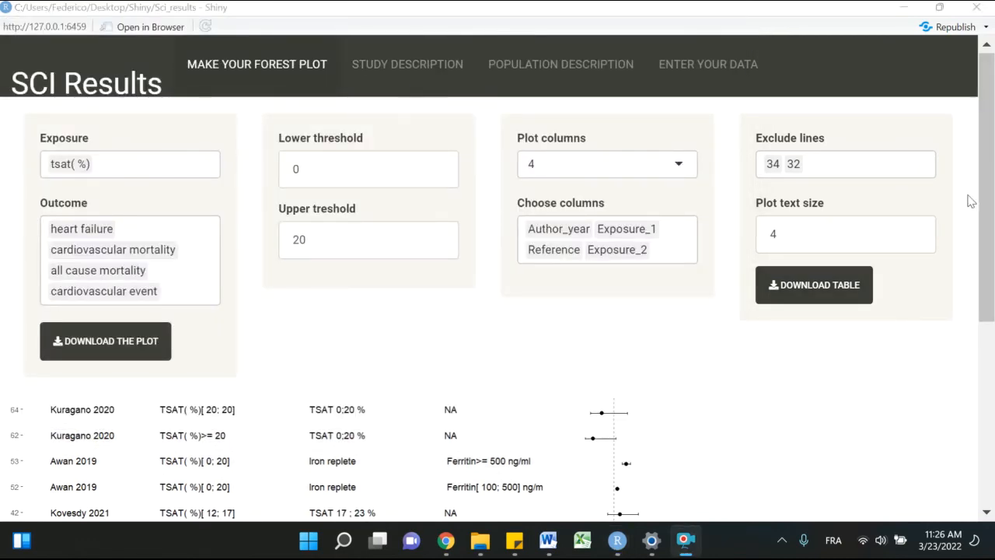
Review the study description table and the population description table, down to the chart of sex and age by author.
{"action": "left_click", "coordinate": [424, 82]}
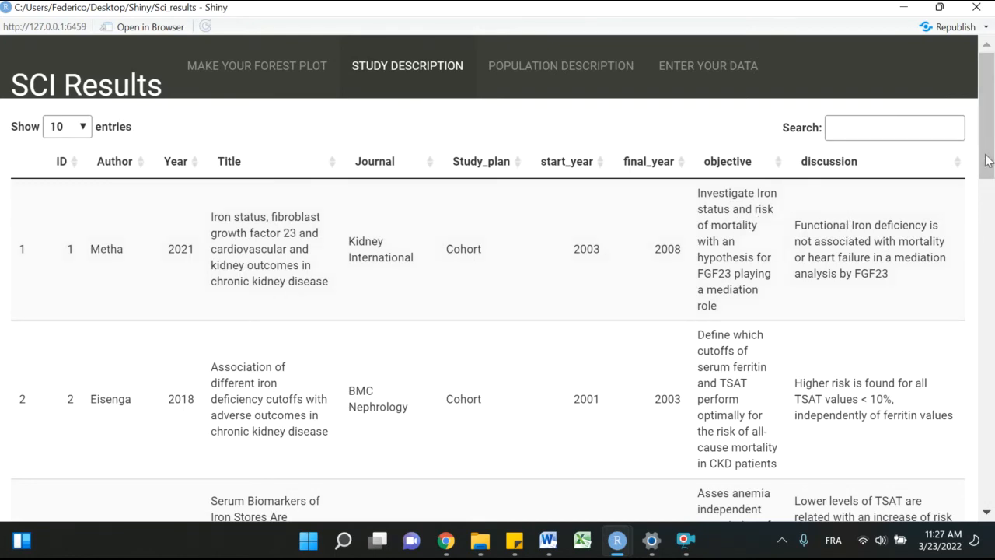
{"action": "mouse_move", "coordinate": [989, 165]}
{"action": "left_mouse_down"}
{"action": "mouse_move", "coordinate": [993, 179]}
{"action": "mouse_move", "coordinate": [993, 166]}
{"action": "left_mouse_up"}
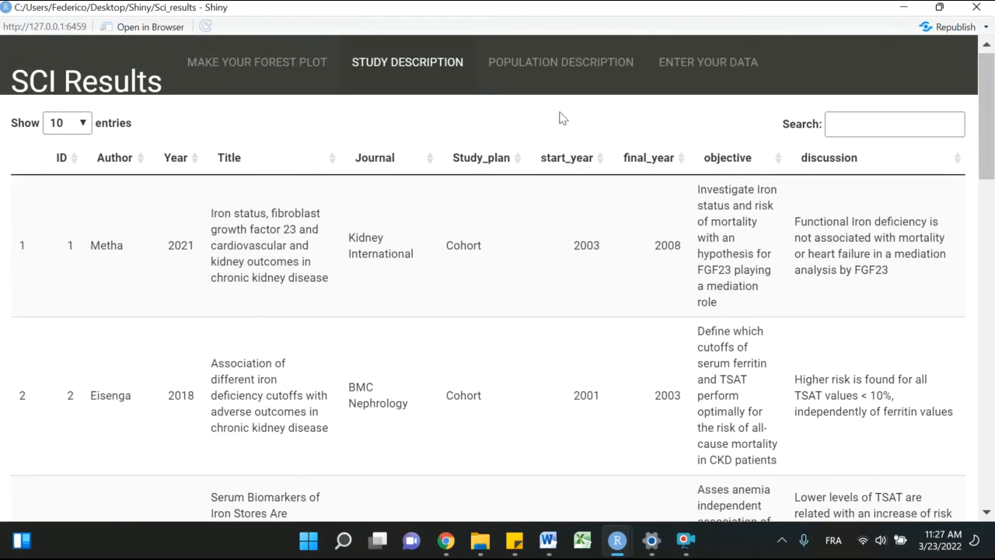
{"action": "left_click", "coordinate": [513, 84]}
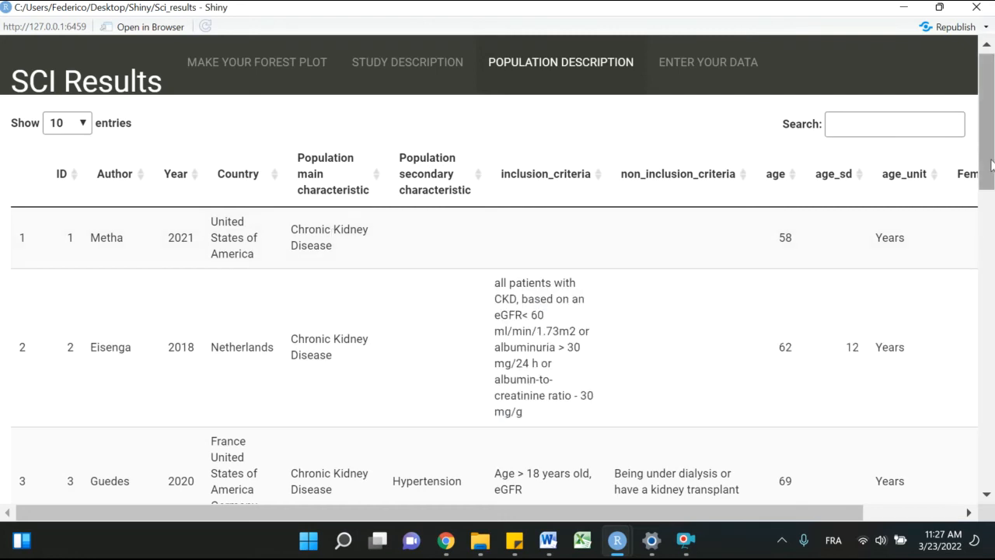
{"action": "scroll", "coordinate": [330, 236], "scroll_direction": "down", "scroll_amount": 1}
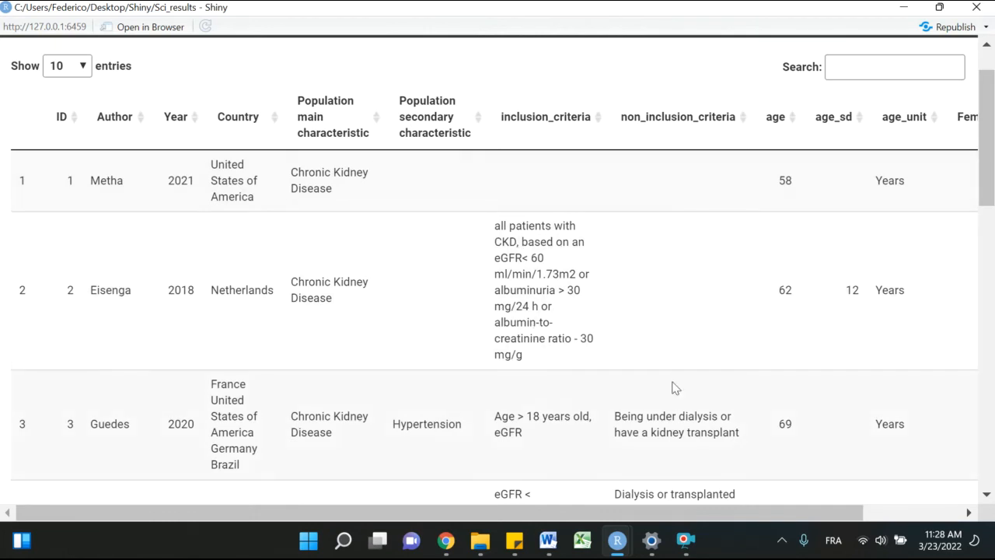
{"action": "mouse_move", "coordinate": [713, 513]}
{"action": "left_mouse_down"}
{"action": "mouse_move", "coordinate": [815, 513]}
{"action": "mouse_move", "coordinate": [717, 497]}
{"action": "left_mouse_up"}
{"action": "left_click_drag", "start_coordinate": [991, 194], "coordinate": [993, 474]}
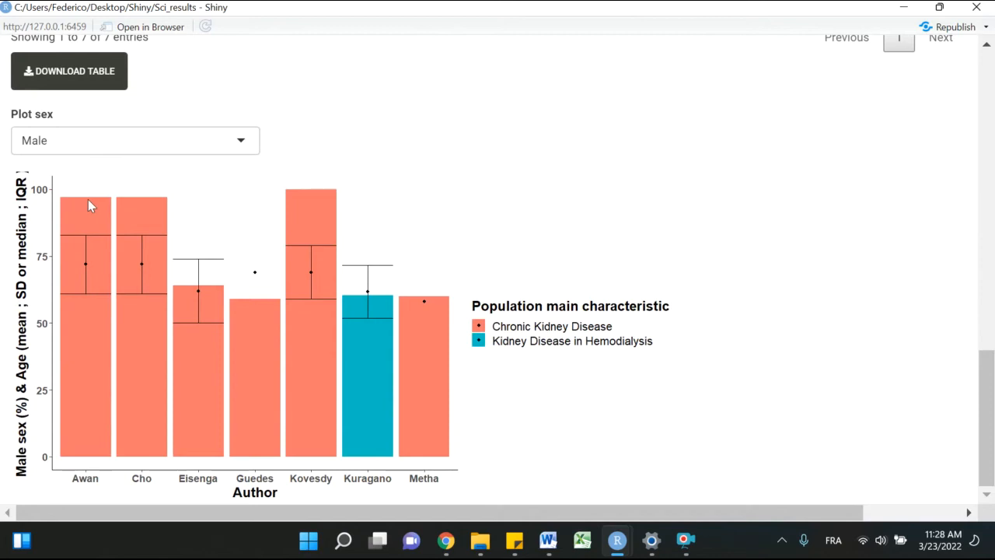
Switch the population chart's plot sex to Female for comparison and return it to Male.
{"action": "left_click", "coordinate": [241, 142]}
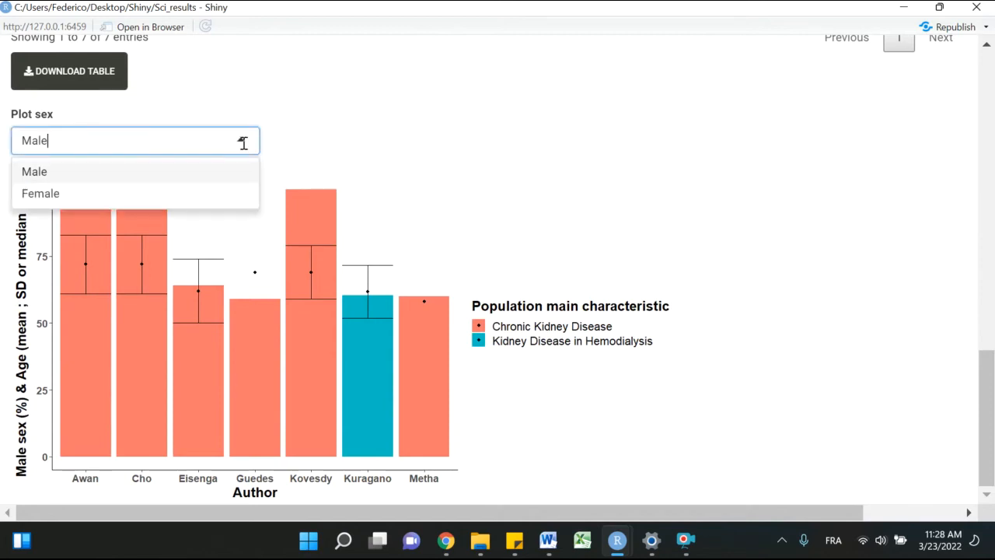
{"action": "left_click", "coordinate": [174, 196]}
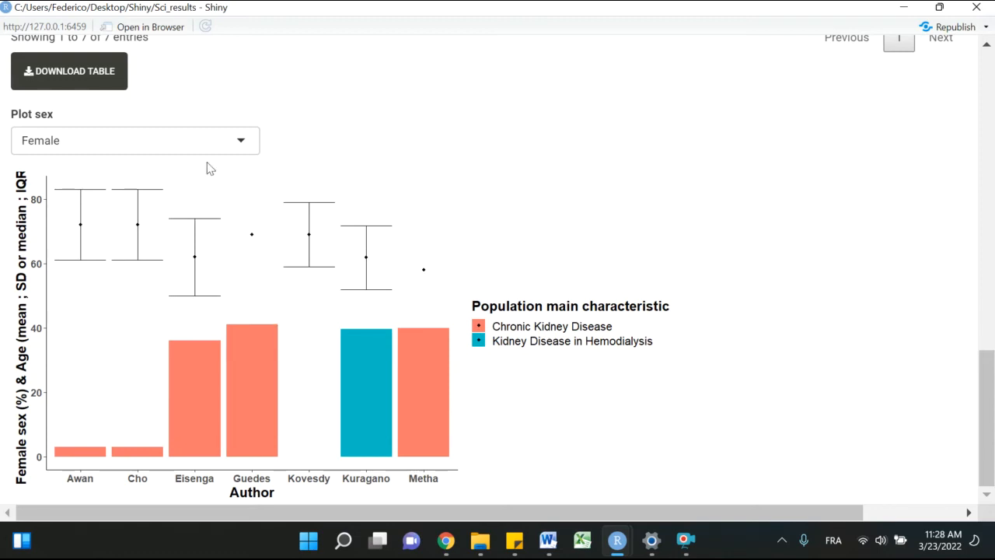
{"action": "left_click", "coordinate": [206, 141]}
{"action": "left_click", "coordinate": [177, 177]}
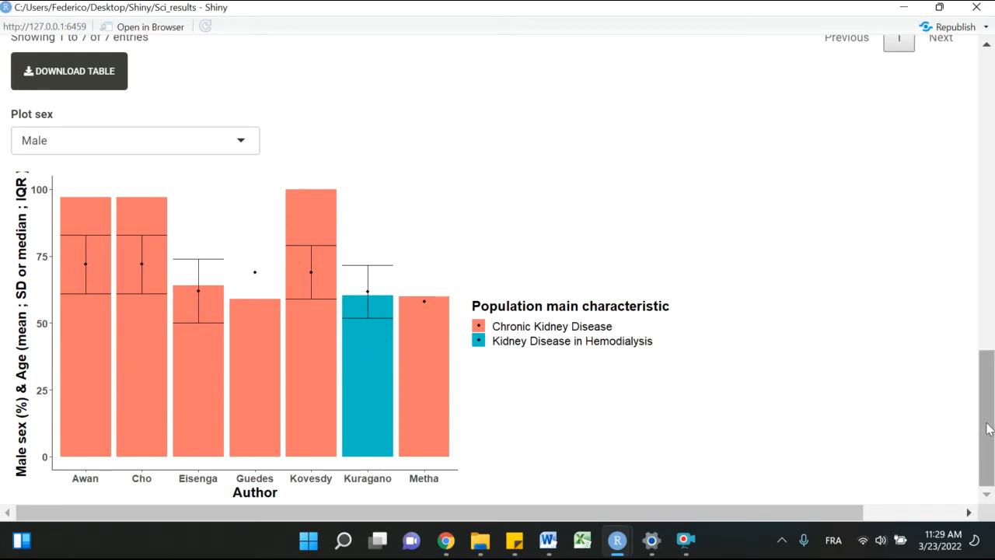
Open the English web form for entering scientific article data and examine its general information fields.
{"action": "left_click_drag", "start_coordinate": [990, 428], "coordinate": [992, 424]}
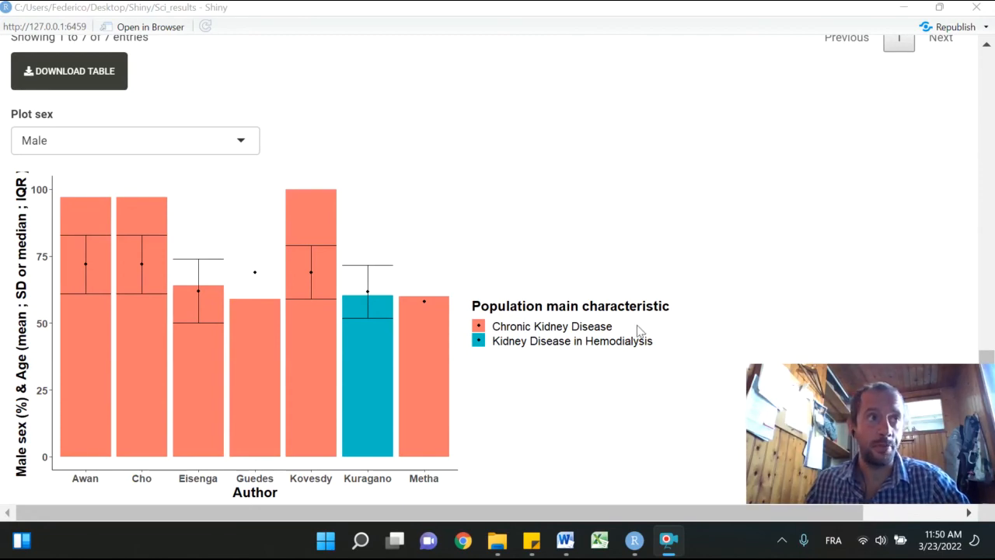
{"action": "scroll", "coordinate": [653, 320], "scroll_direction": "up", "scroll_amount": 10}
{"action": "scroll", "coordinate": [660, 318], "scroll_direction": "up", "scroll_amount": 2}
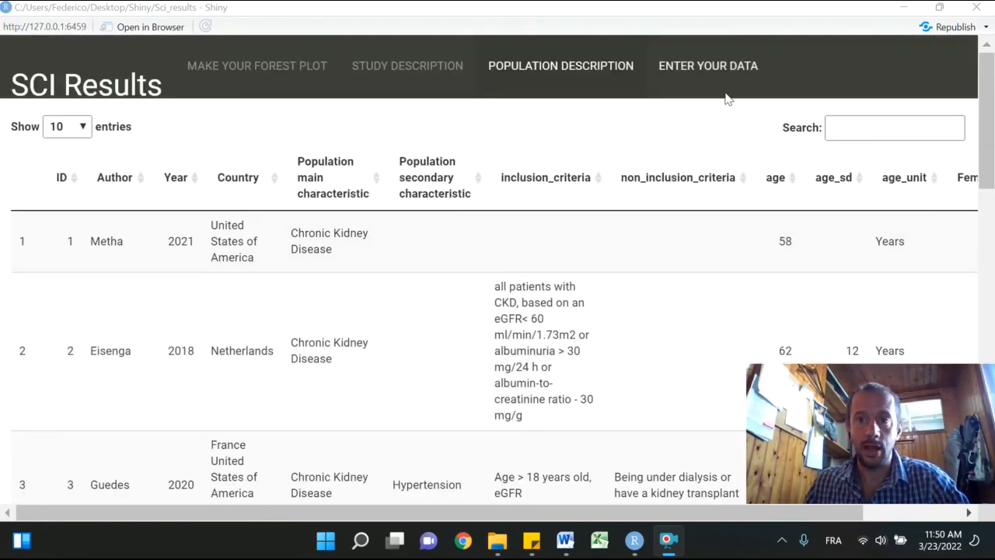
{"action": "left_click", "coordinate": [722, 70]}
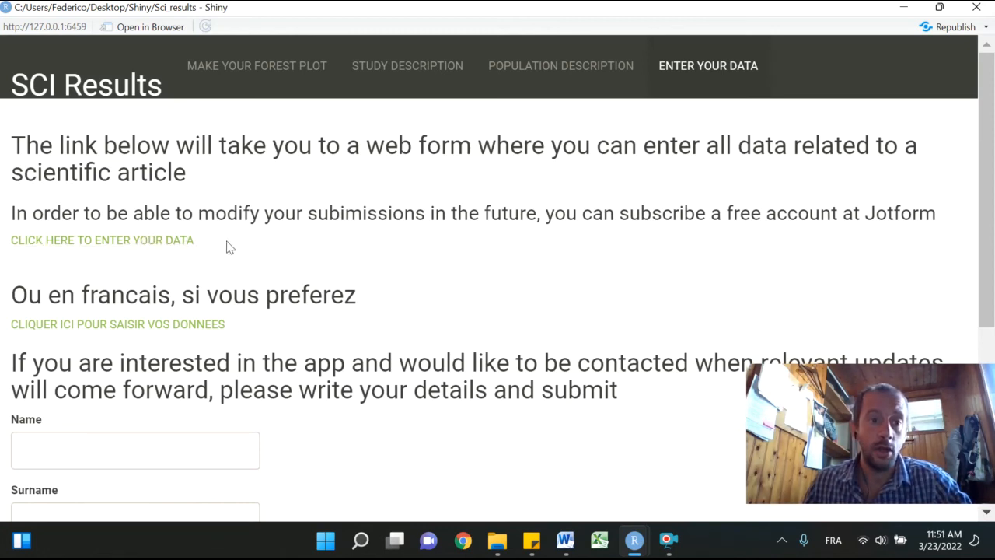
{"action": "left_click", "coordinate": [160, 242]}
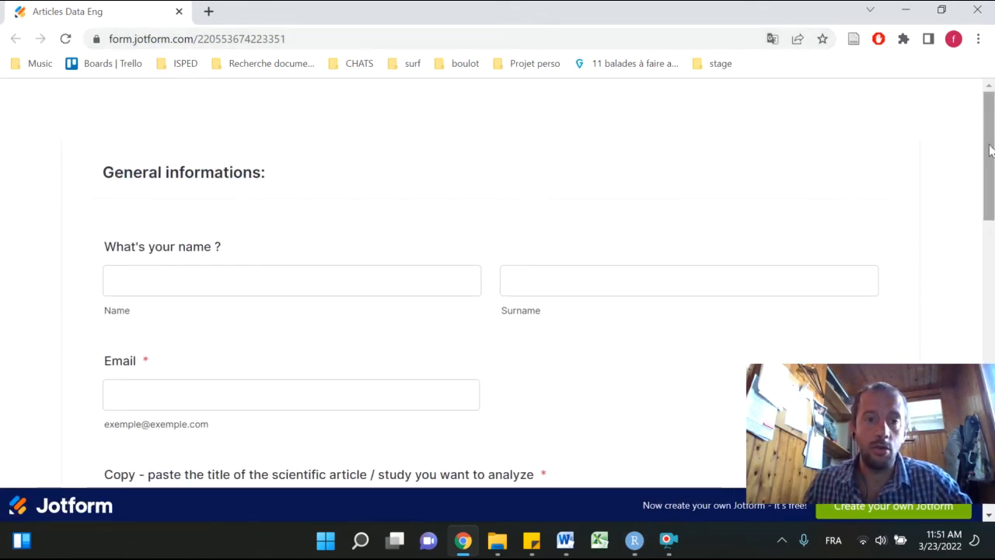
{"action": "mouse_move", "coordinate": [991, 150]}
{"action": "left_mouse_down"}
{"action": "mouse_move", "coordinate": [991, 386]}
{"action": "mouse_move", "coordinate": [984, 138]}
{"action": "left_mouse_up"}
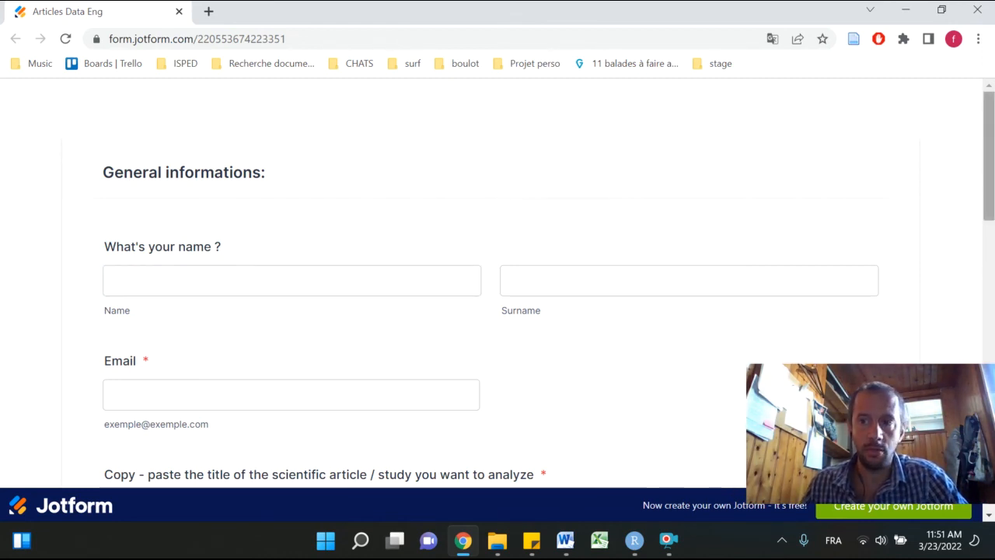
Close the web form and examine the contact details form on the app's data entry page.
{"action": "left_click", "coordinate": [977, 10]}
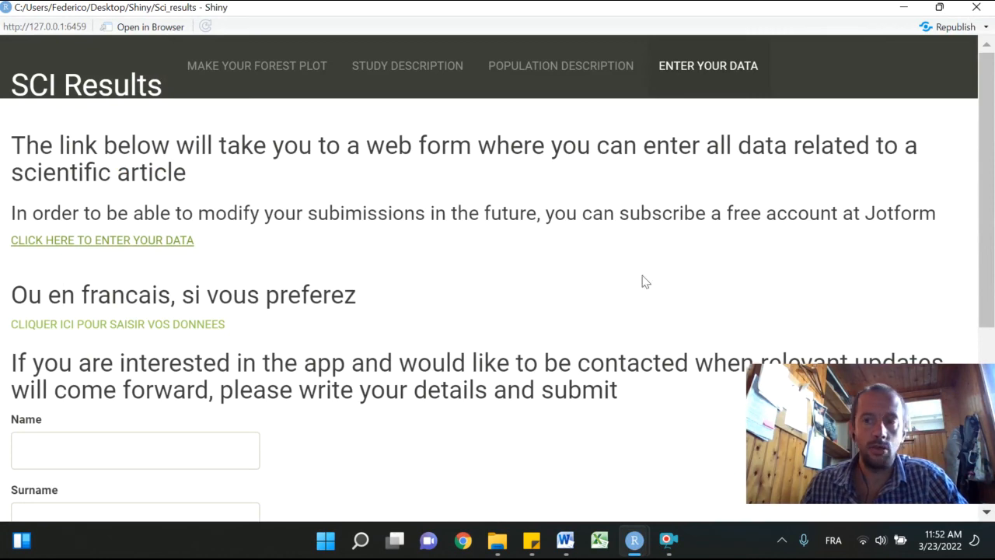
{"action": "left_click_drag", "start_coordinate": [988, 248], "coordinate": [993, 406]}
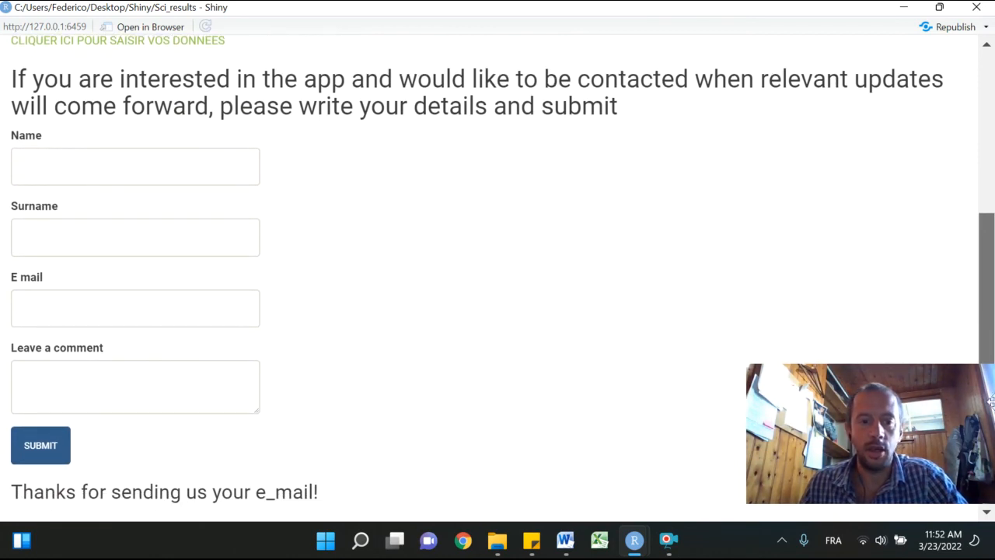
{"action": "scroll", "coordinate": [773, 325], "scroll_direction": "down", "scroll_amount": 1}
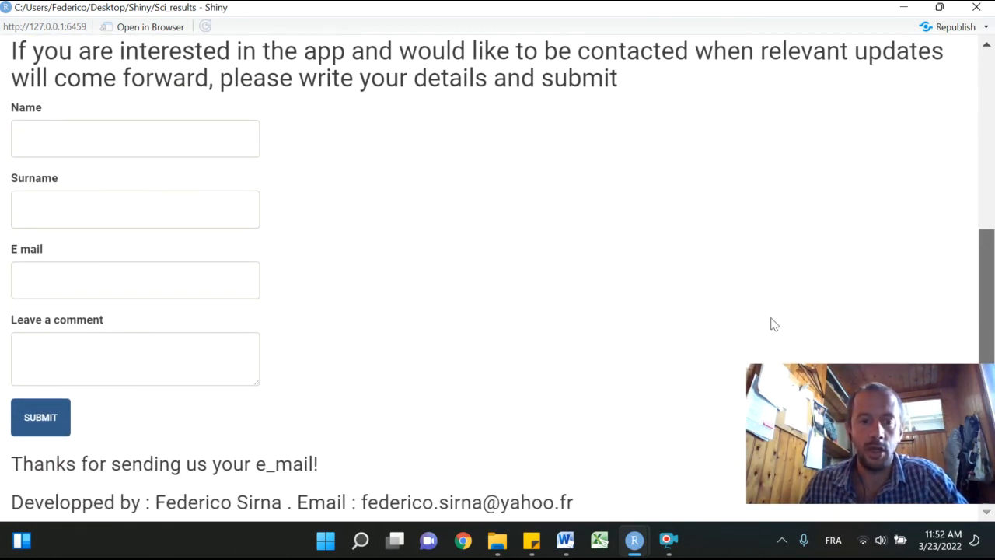